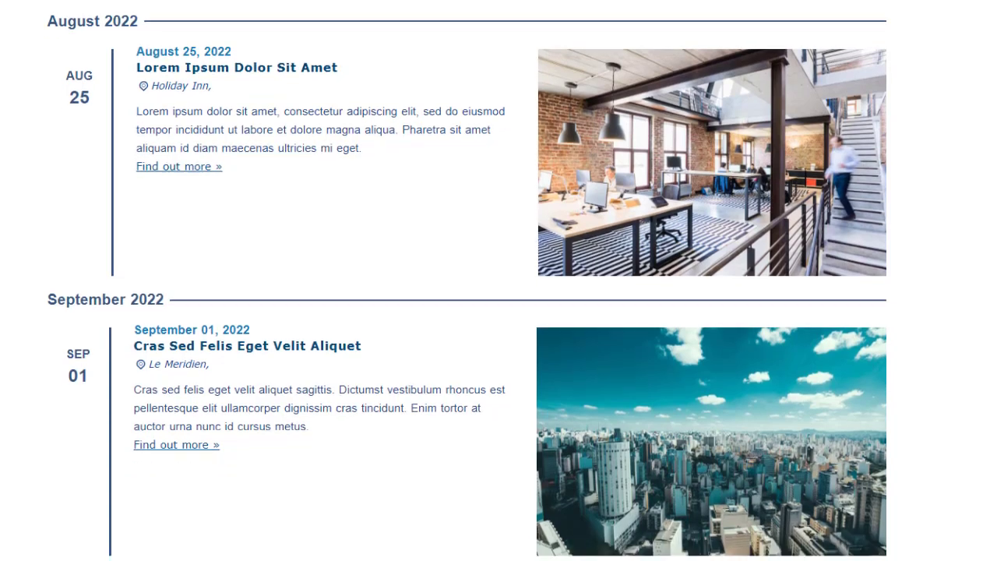
pyautogui.scroll(-5, 499, 280)
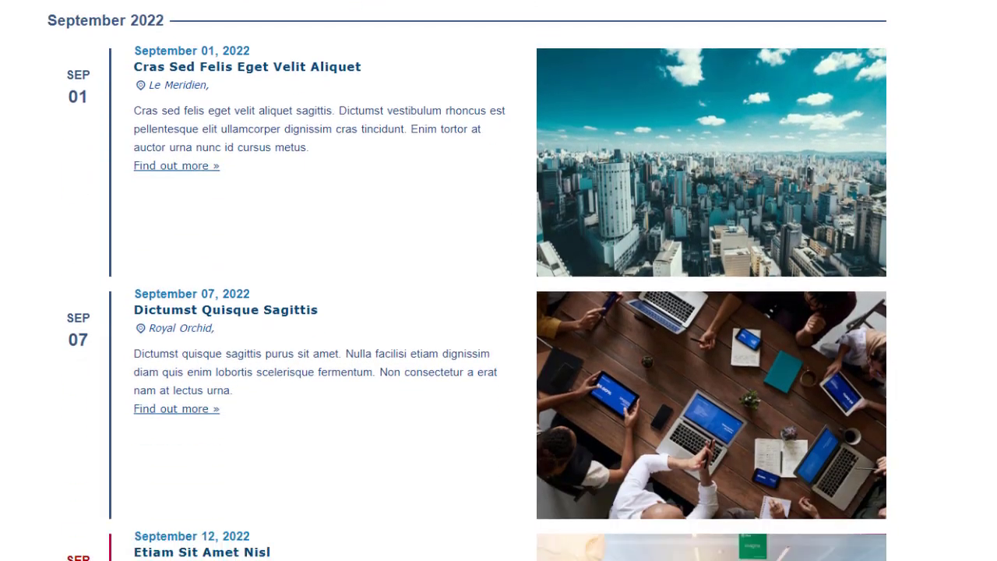
pyautogui.scroll(-6, 499, 280)
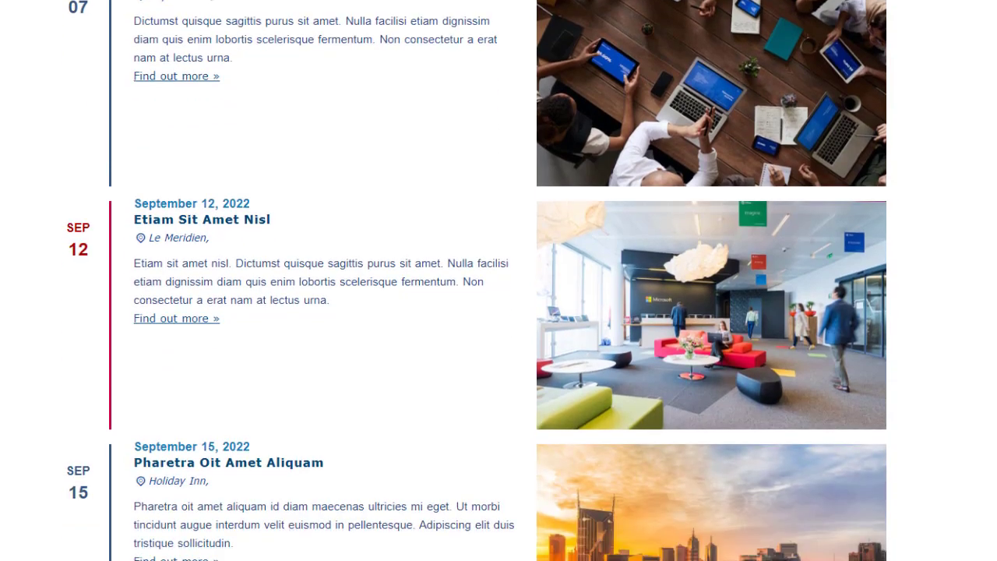
pyautogui.scroll(-6, 498, 280)
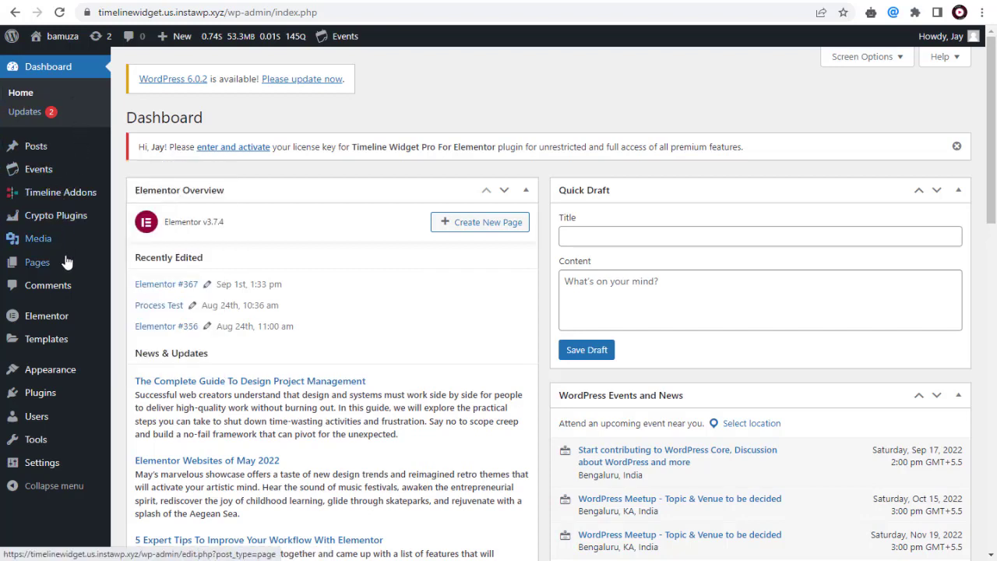
# - Search the directory of new WordPress plugins for "events widget"
pyautogui.moveTo(47, 379)
pyautogui.moveTo(46, 397)
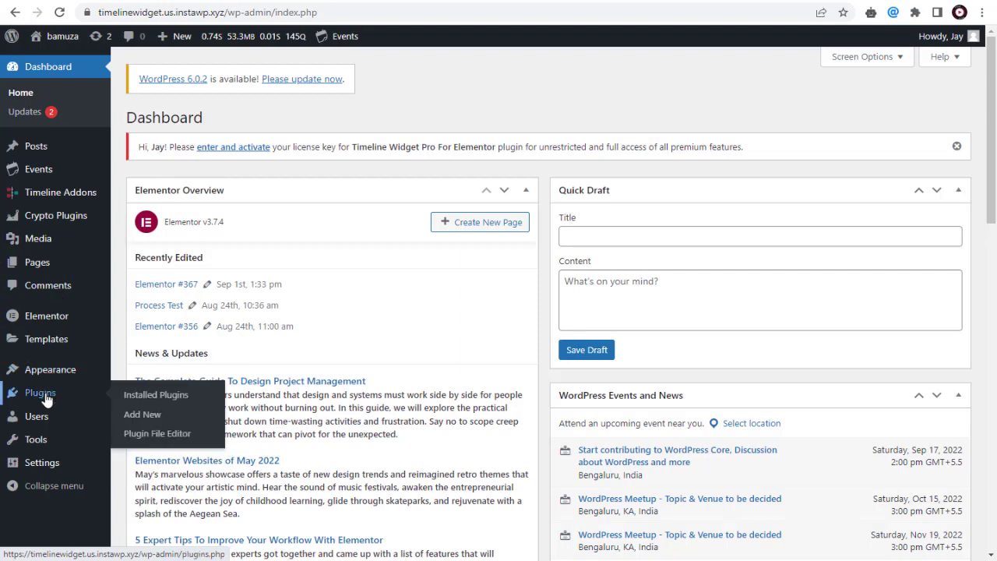
pyautogui.click(139, 419)
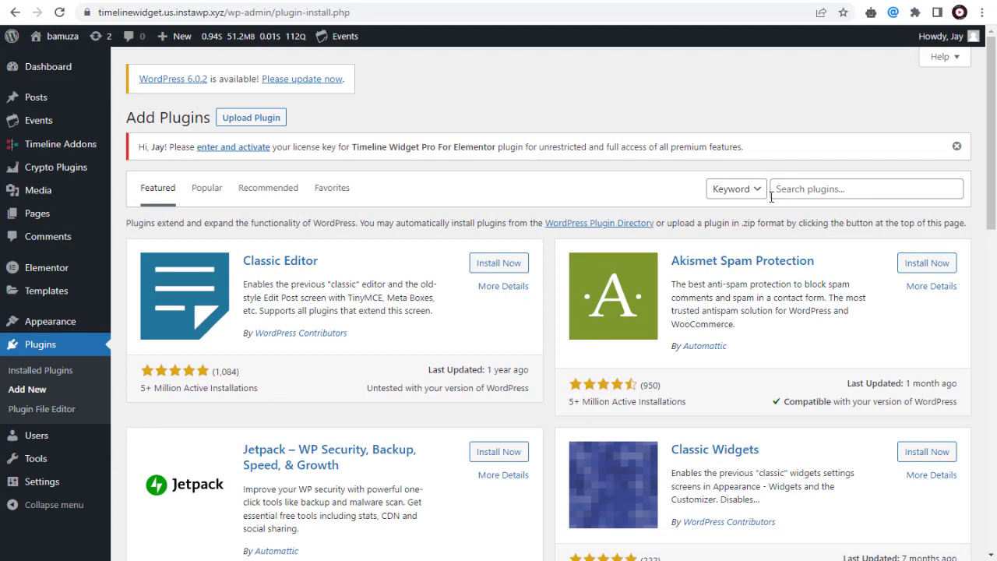
pyautogui.click(795, 191)
pyautogui.write('event')
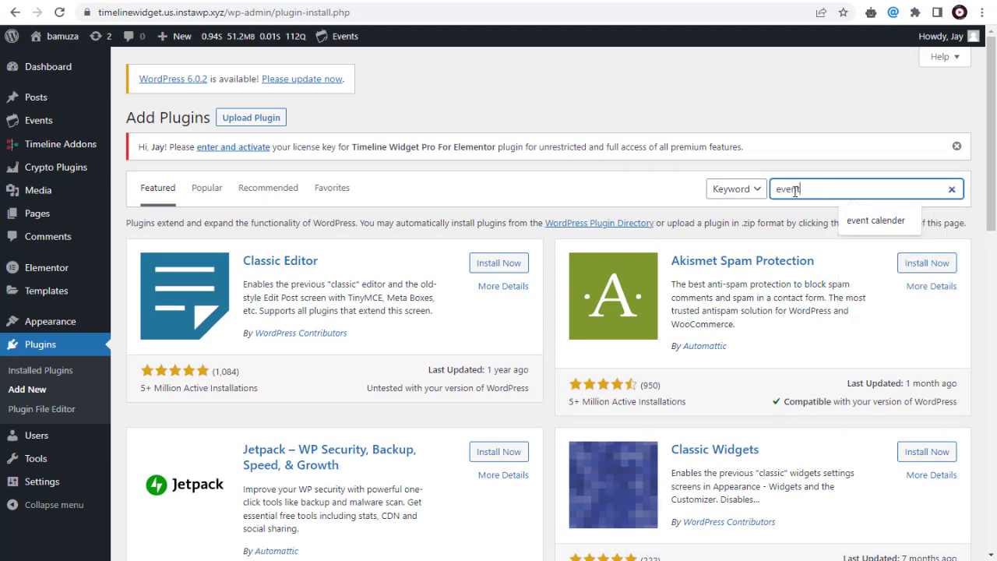
pyautogui.write('s ')
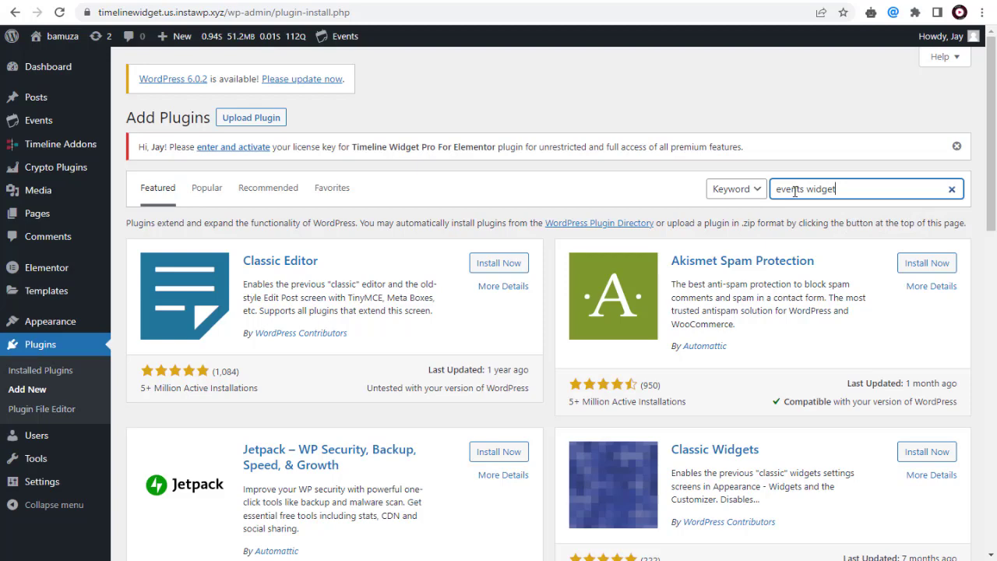
pyautogui.write('widget')
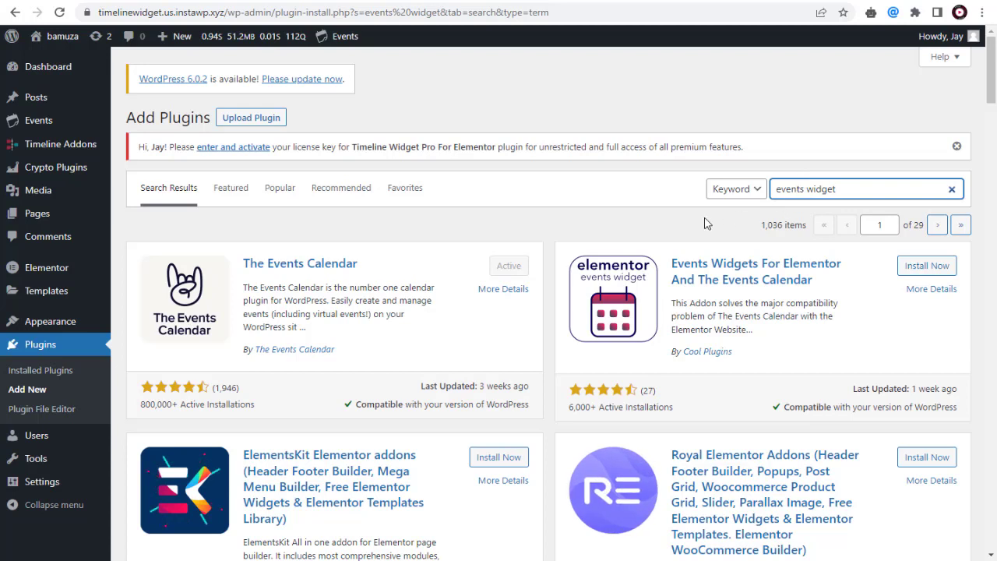
pyautogui.click(701, 220)
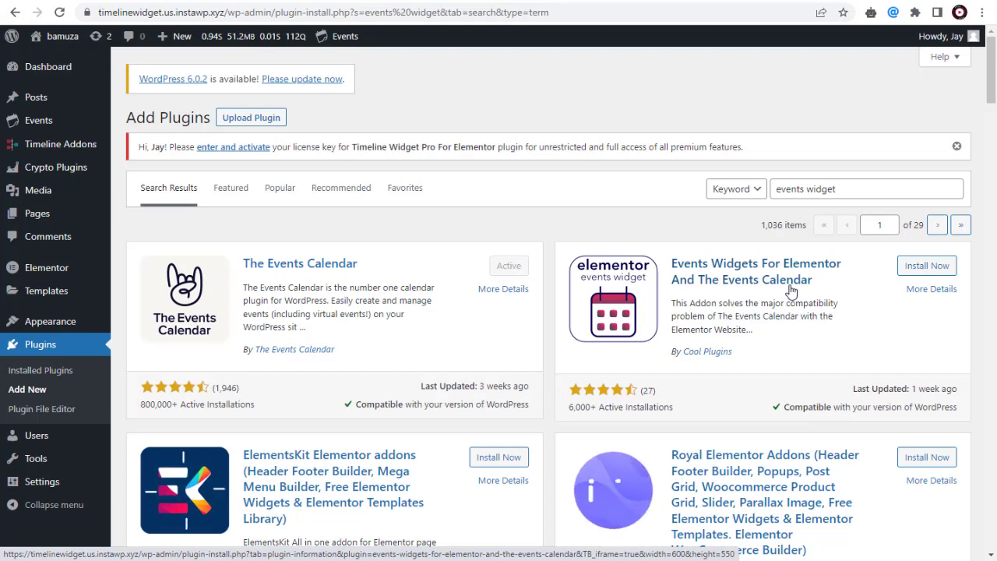
# - Install and activate the Events Widgets For Elementor And The Events Calendar plugin
pyautogui.click(928, 268)
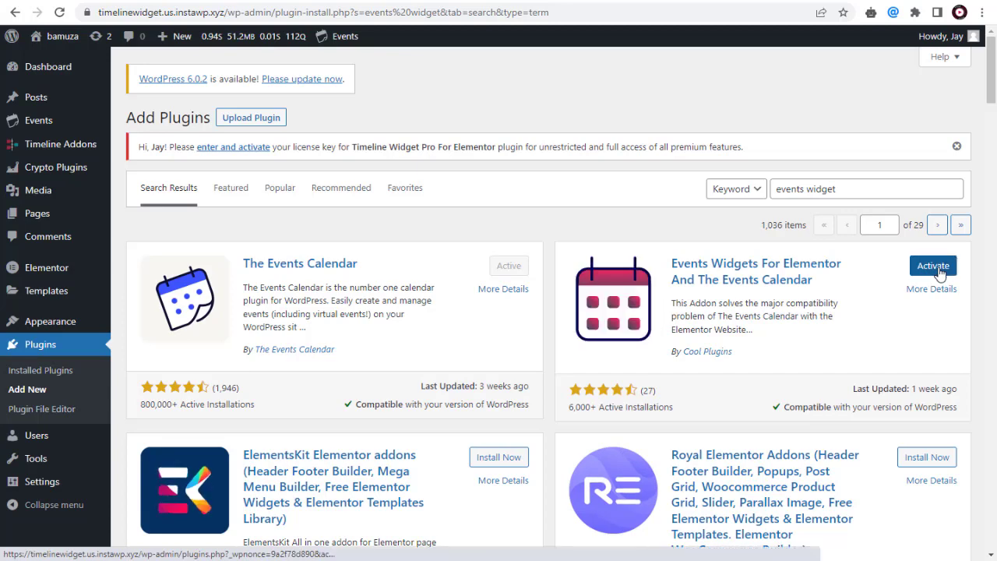
pyautogui.click(939, 269)
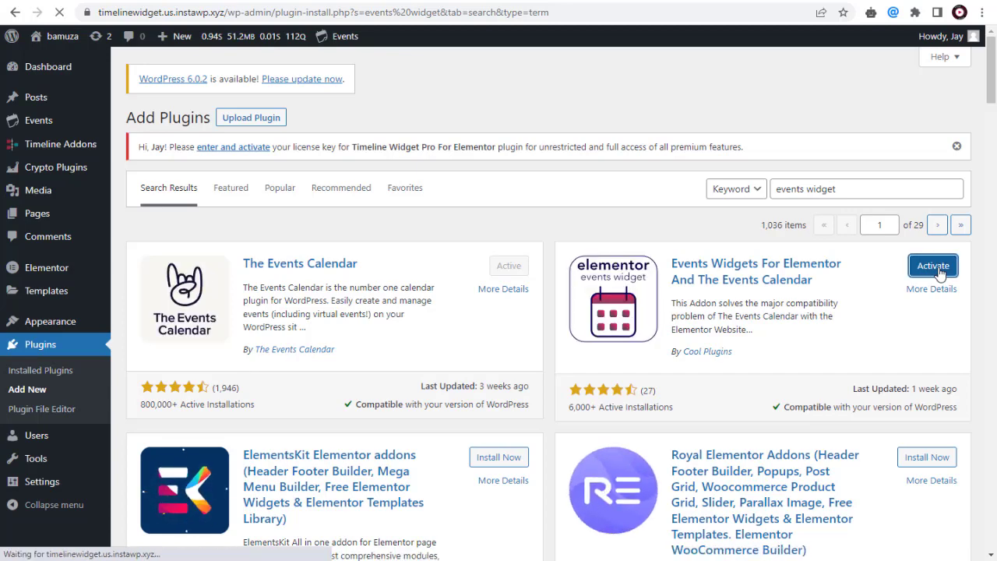
pyautogui.scroll(-4, 369, 231)
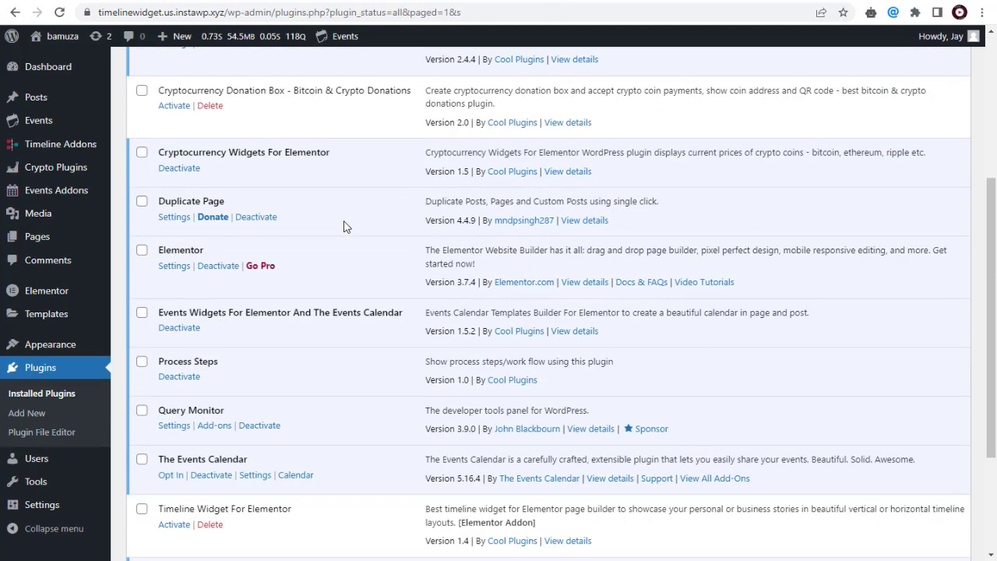
pyautogui.scroll(-3, 346, 226)
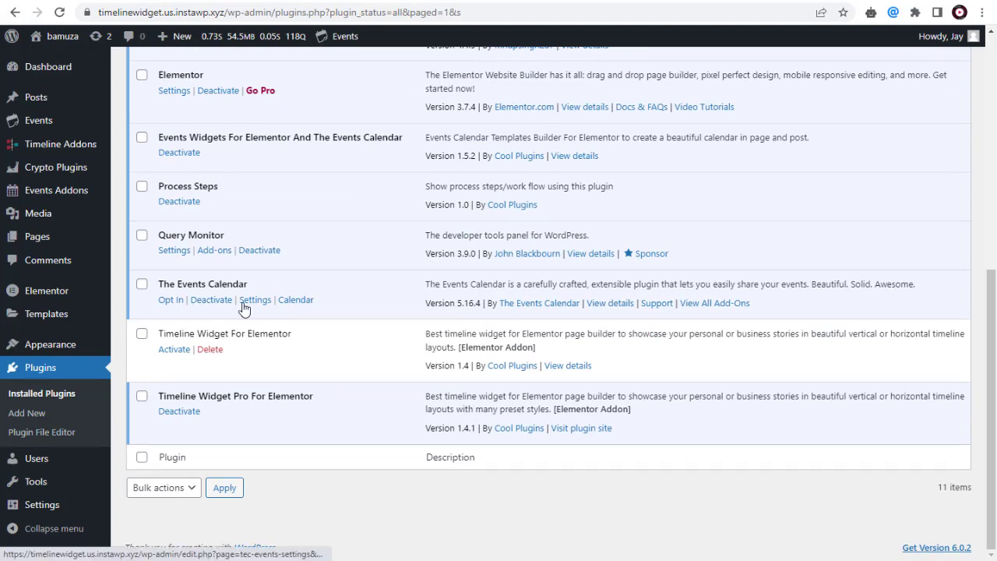
pyautogui.scroll(2, 246, 303)
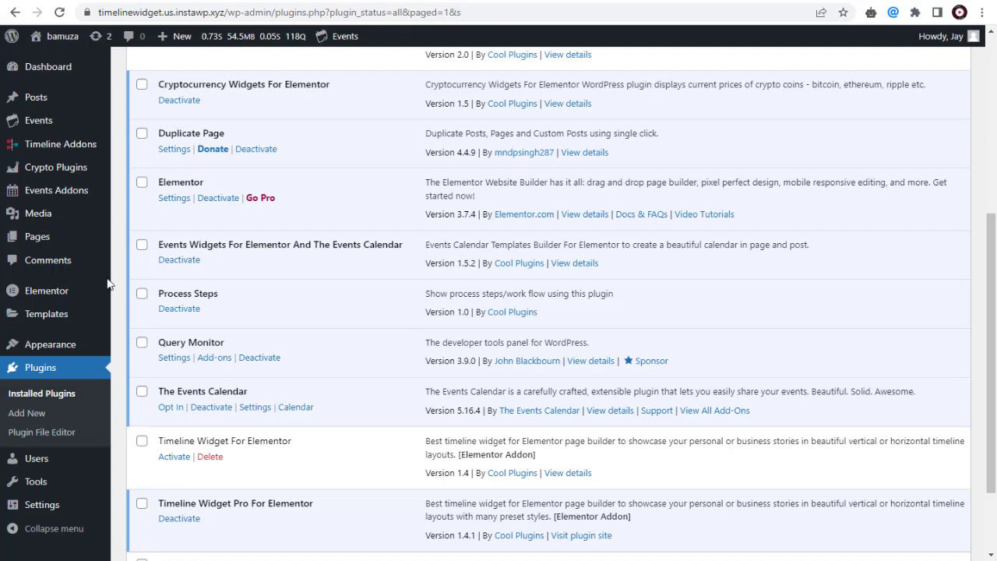
# - Create a new page titled "Events - List Template" and open it for editing with Elementor
pyautogui.moveTo(47, 244)
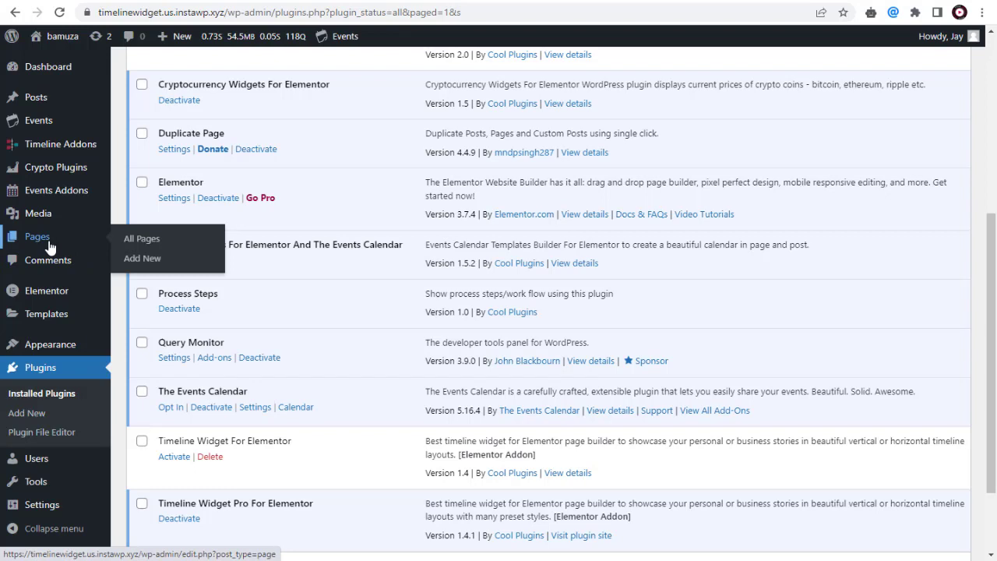
pyautogui.click(143, 259)
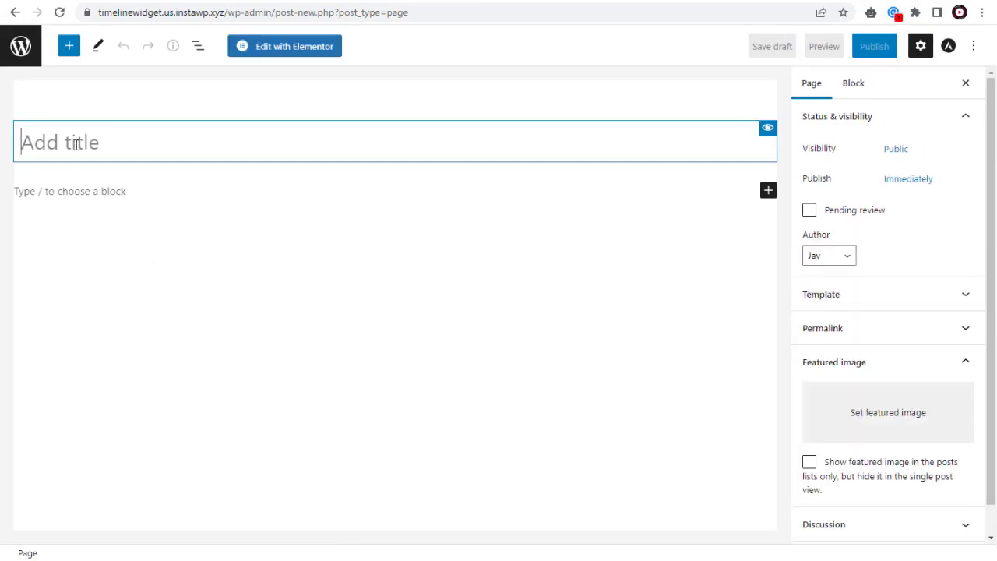
pyautogui.write('Events')
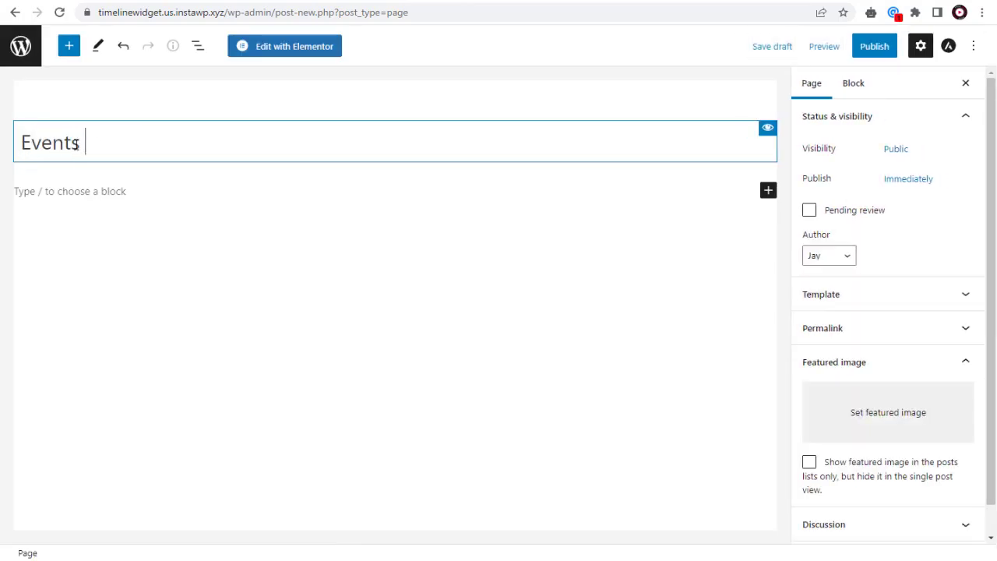
pyautogui.write(' - List Template')
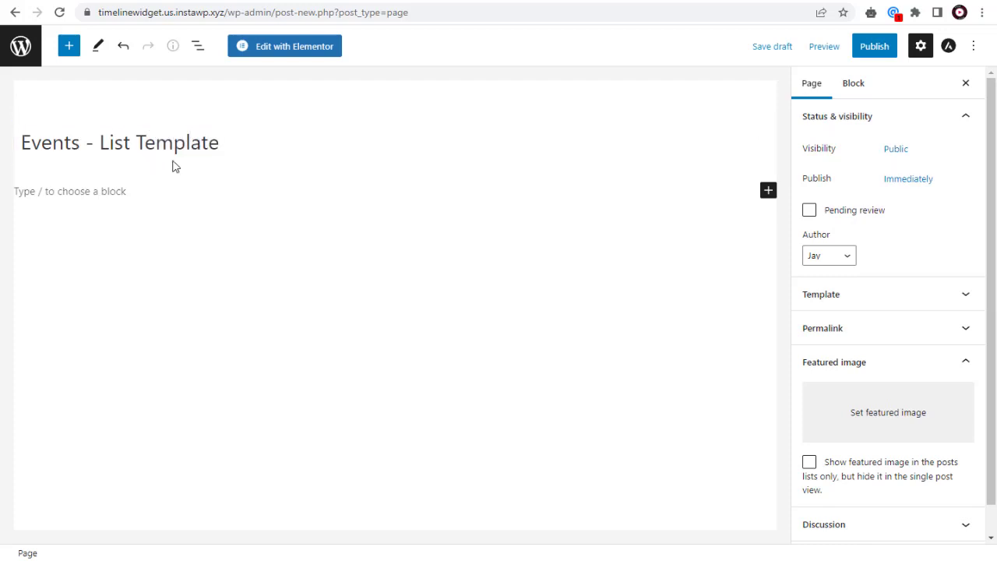
pyautogui.click(270, 51)
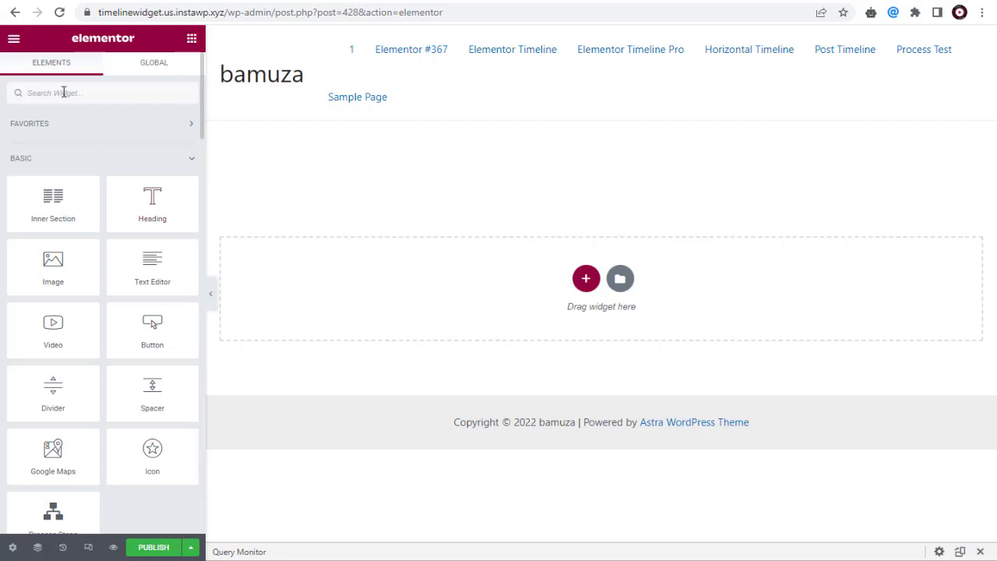
# - Find the Events Widgets element, place it in the page's empty section and publish the page
pyautogui.click(64, 92)
pyautogui.write('even')
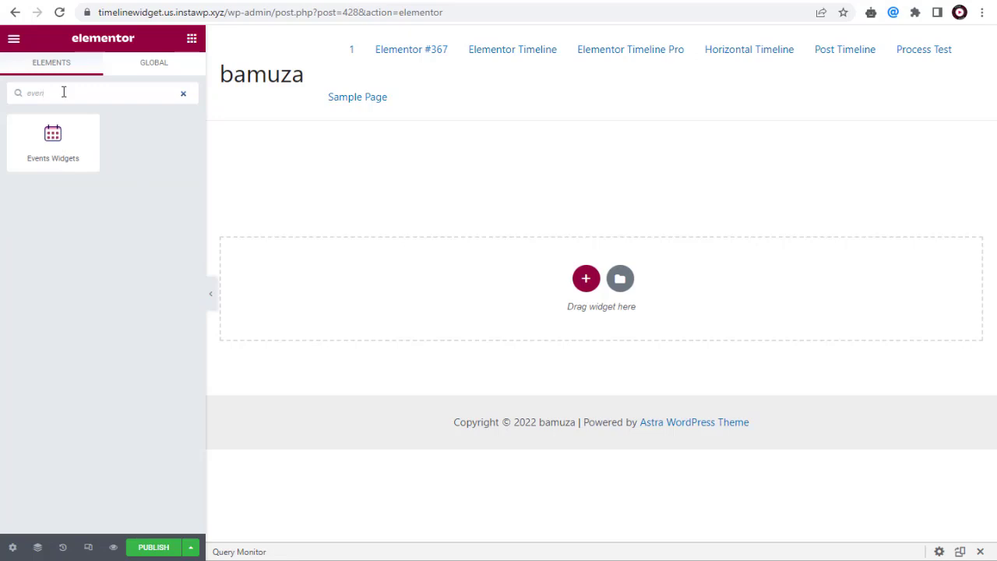
pyautogui.write('t')
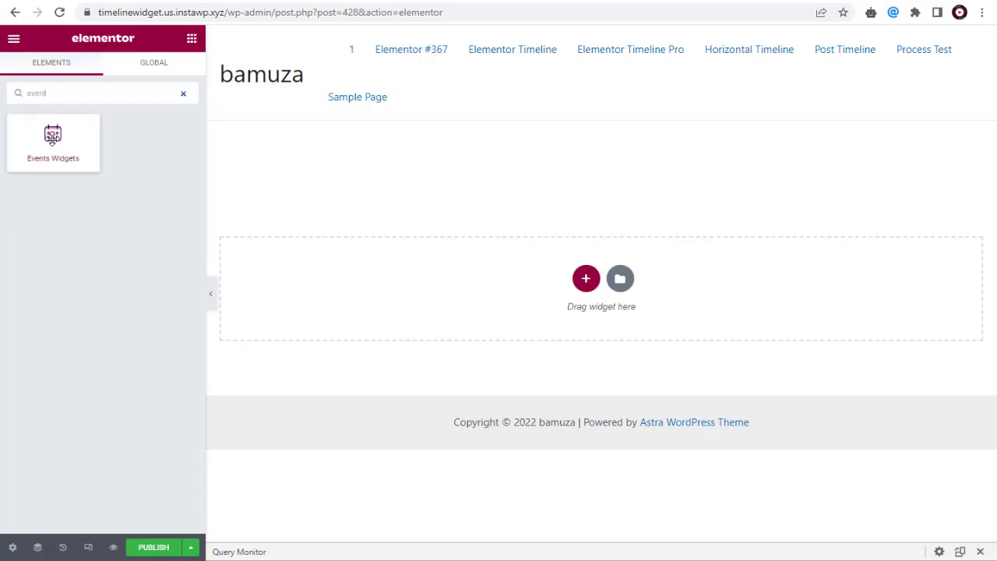
pyautogui.moveTo(52, 138); pyautogui.dragTo(579, 273)
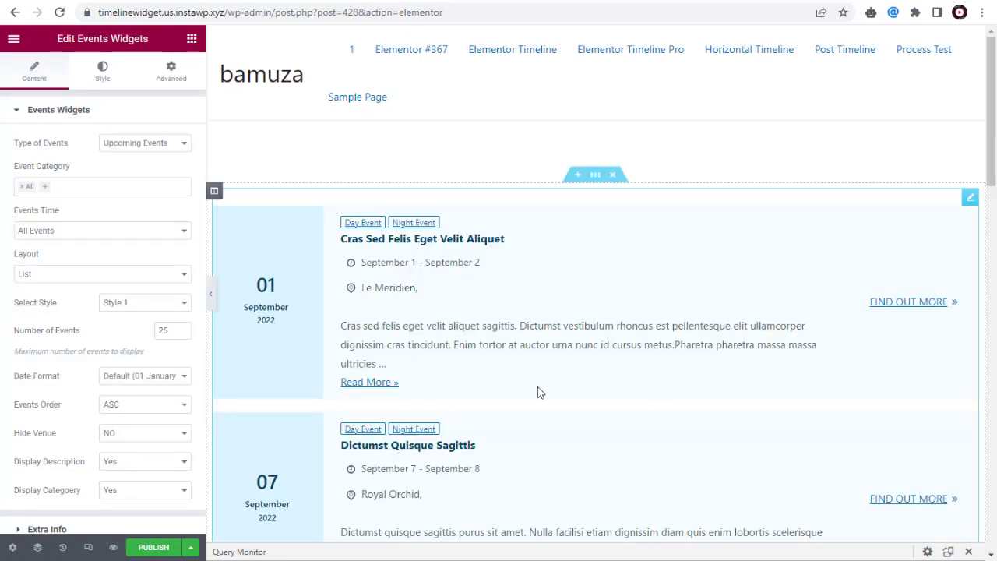
pyautogui.scroll(-14, 538, 392)
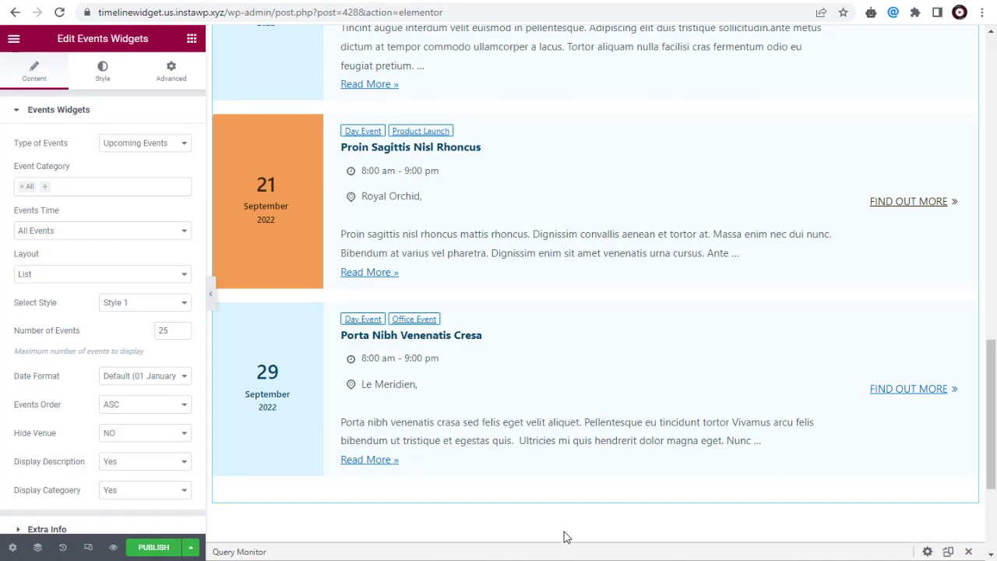
pyautogui.scroll(12, 567, 537)
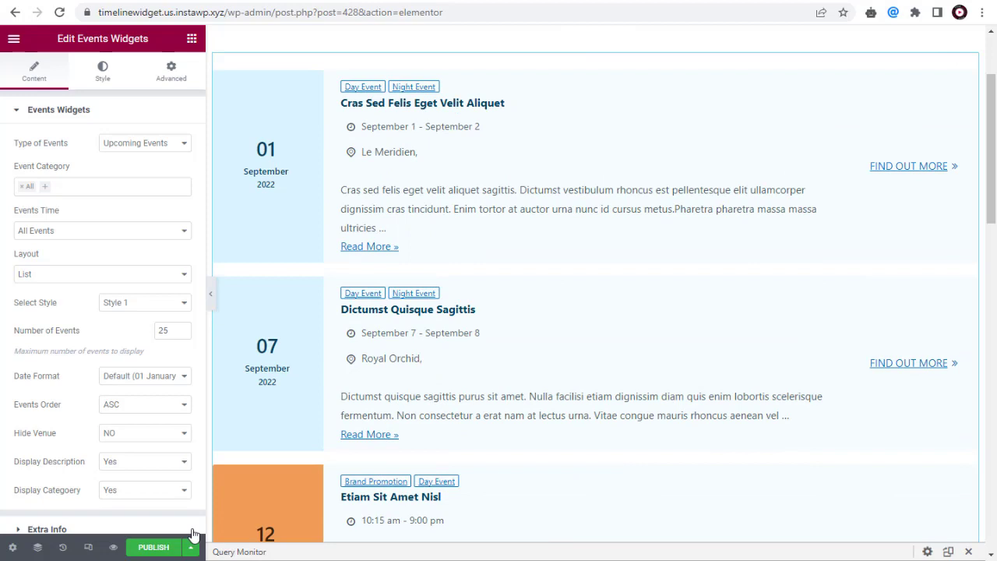
pyautogui.click(153, 548)
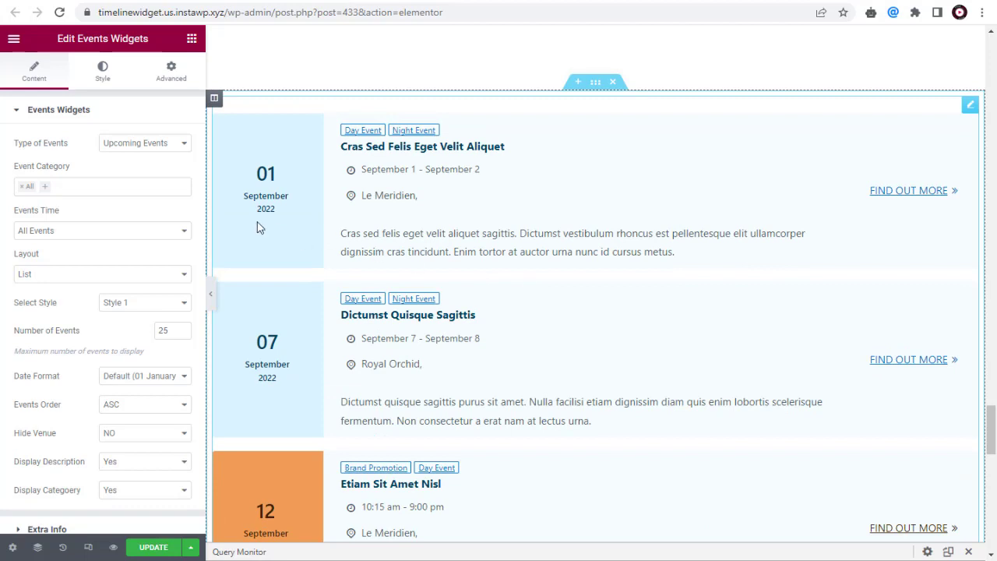
# - Try the Past Events type for the events widget and set it to All (Upcoming + Past)
pyautogui.click(174, 148)
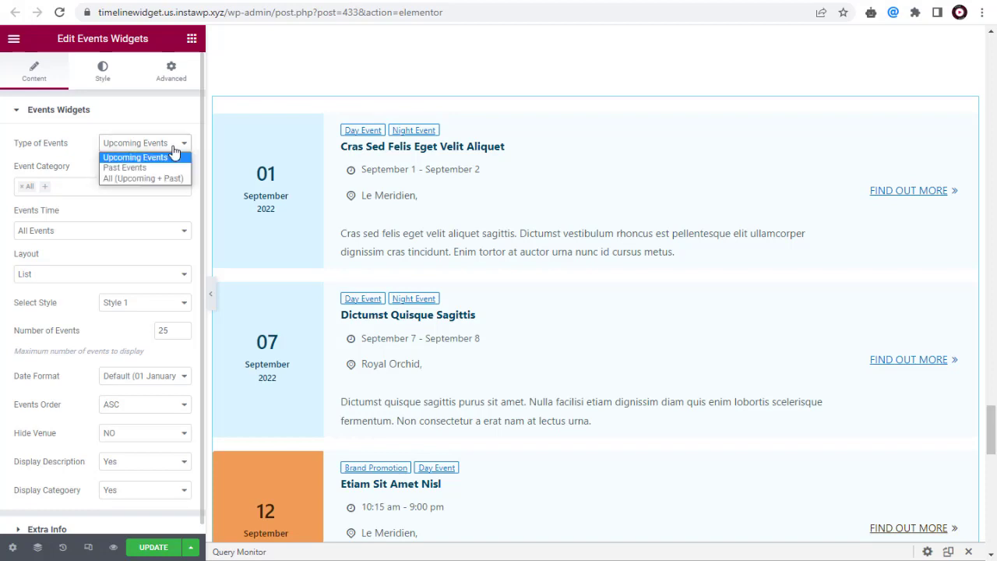
pyautogui.click(152, 169)
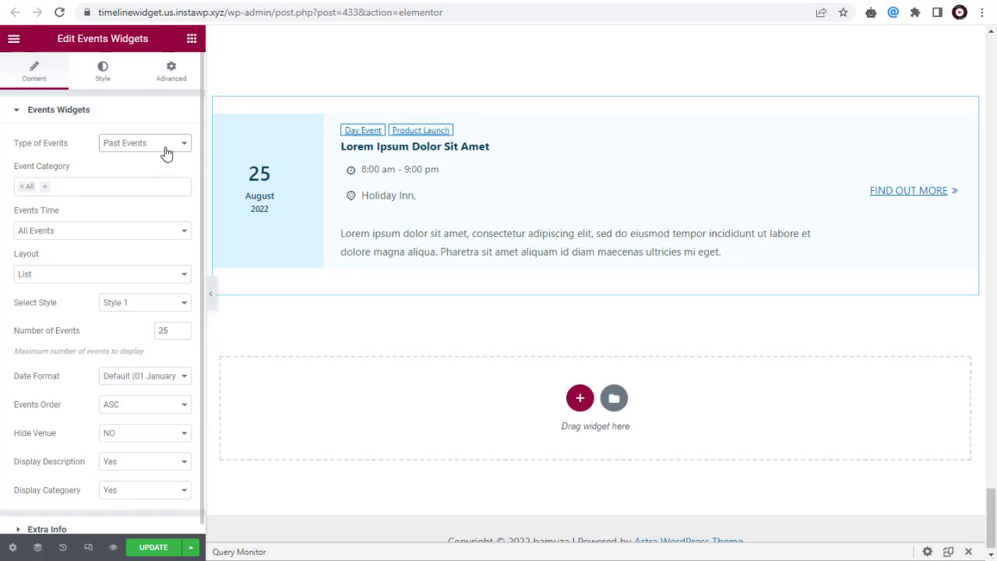
pyautogui.click(165, 153)
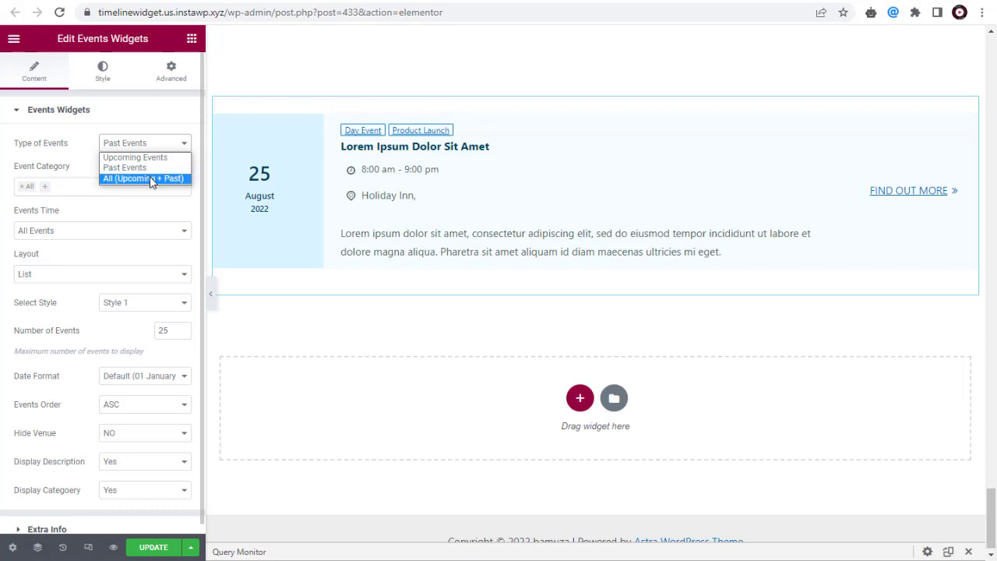
pyautogui.click(149, 179)
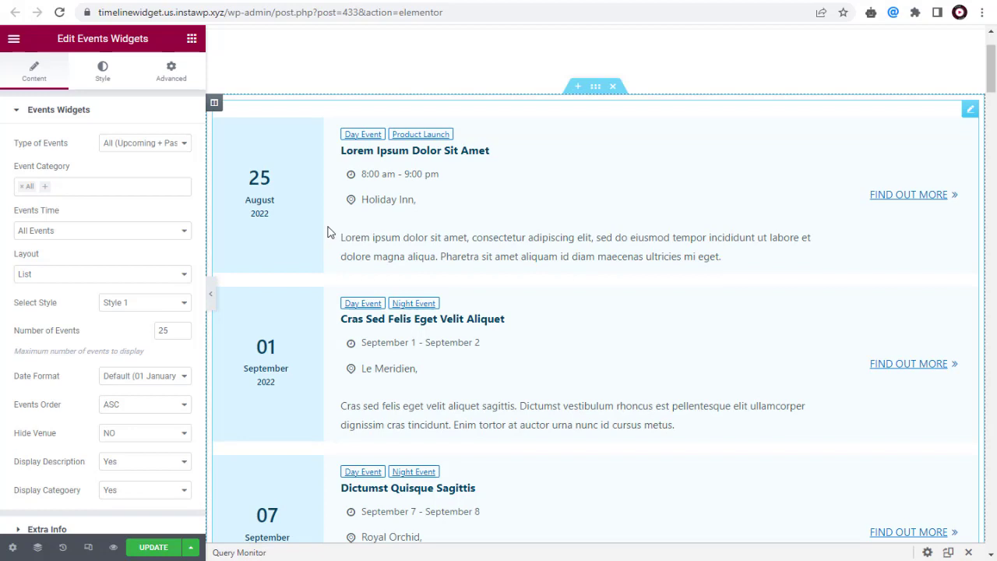
# - Try the Minimal List and Calendar layouts for the events widget and return it to the List layout
pyautogui.click(167, 279)
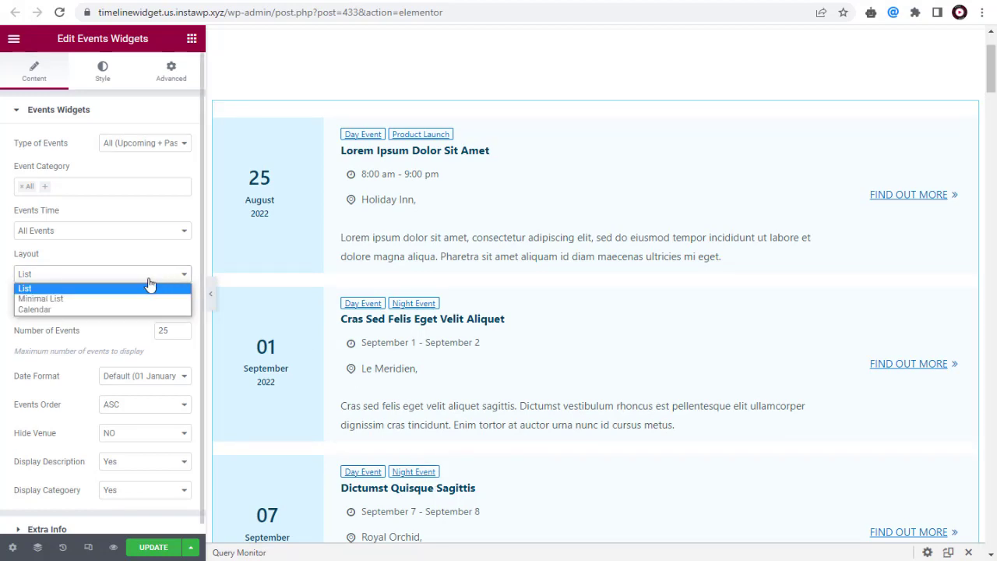
pyautogui.click(90, 299)
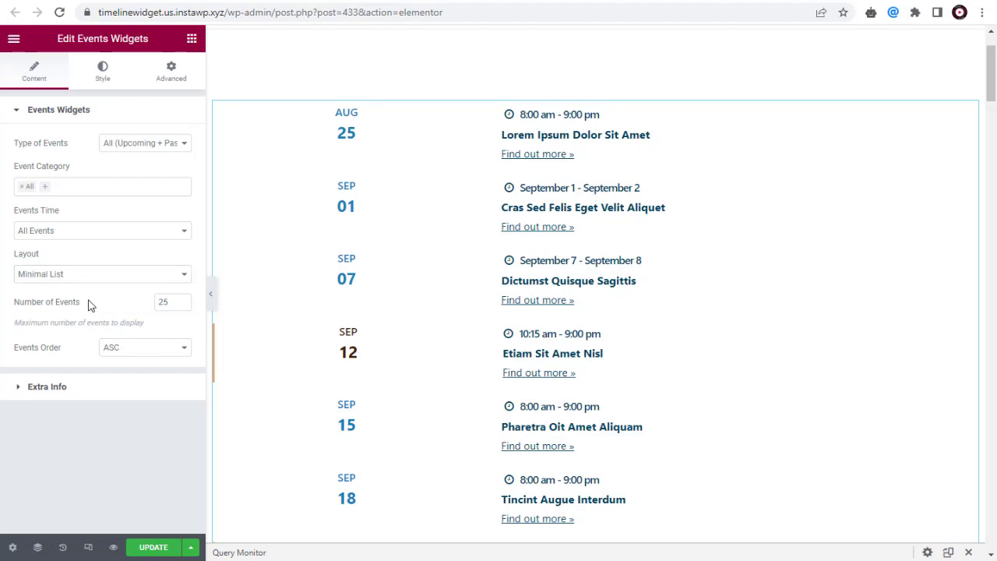
pyautogui.click(87, 279)
pyautogui.click(67, 309)
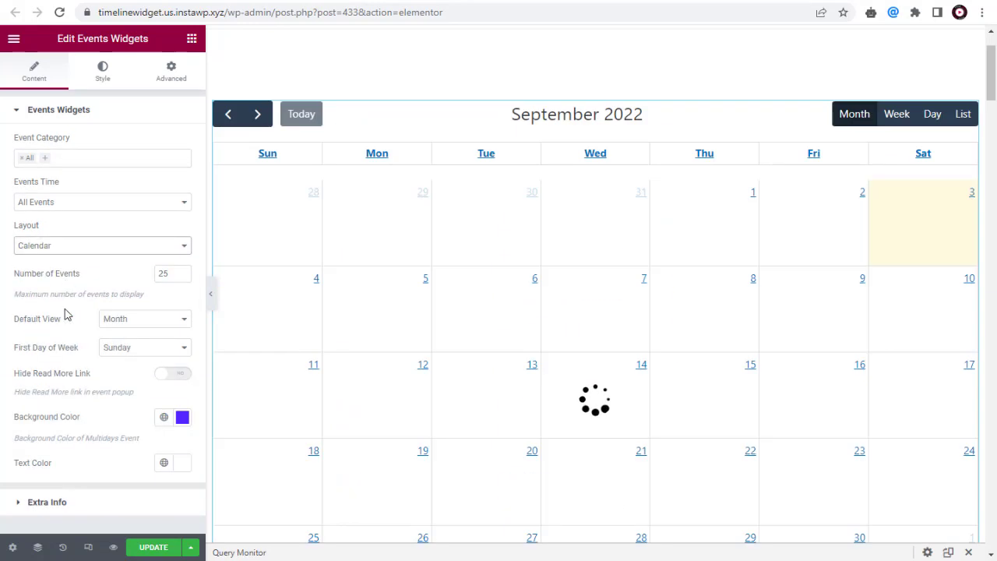
pyautogui.click(73, 250)
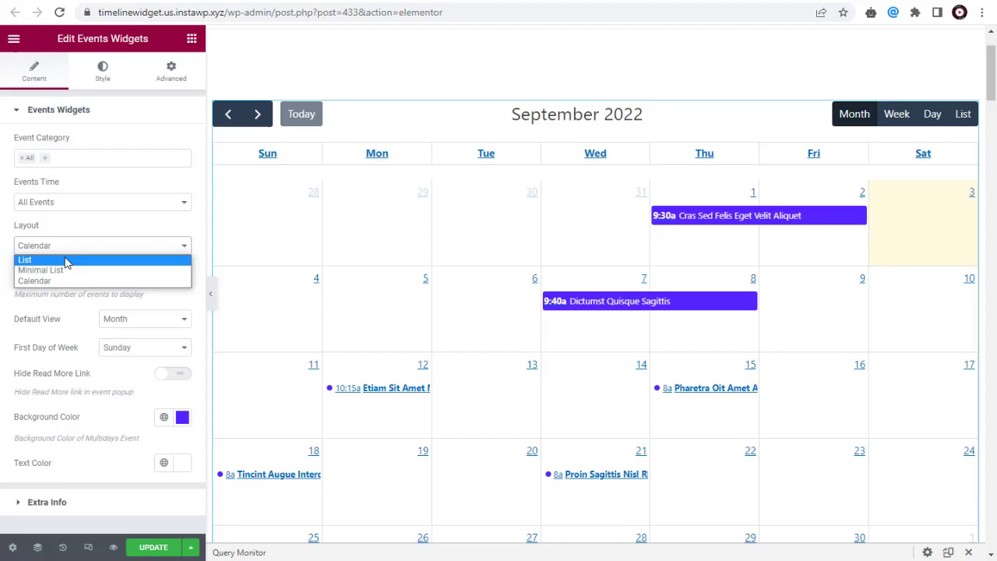
pyautogui.click(66, 261)
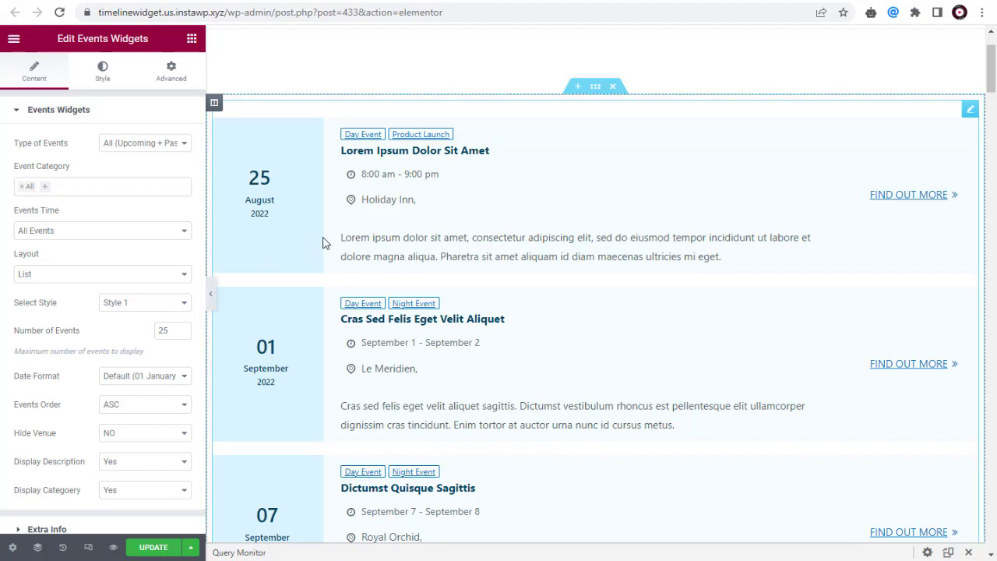
# - Set the events widget's list style to Style 2 and review the resulting event list
pyautogui.click(179, 304)
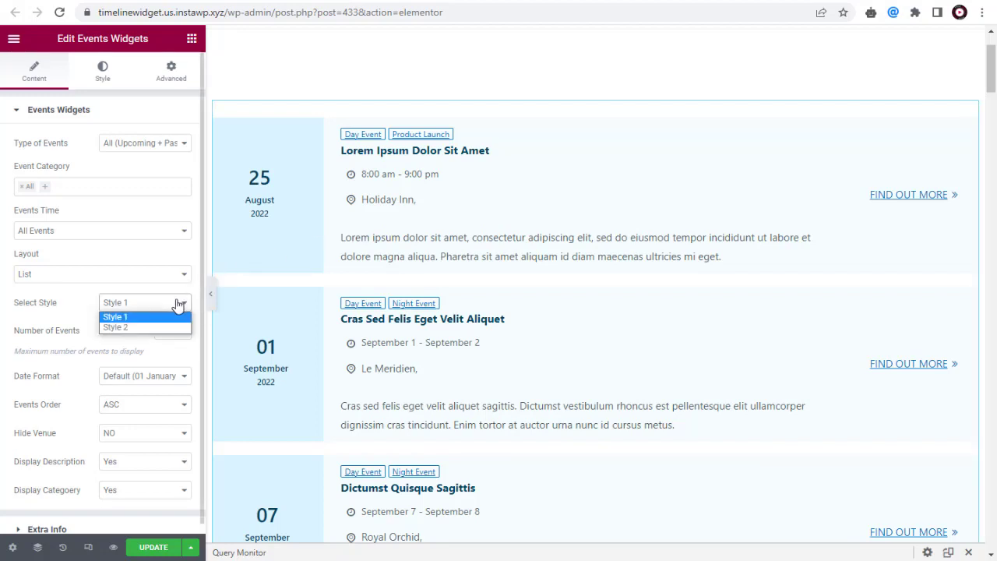
pyautogui.click(147, 328)
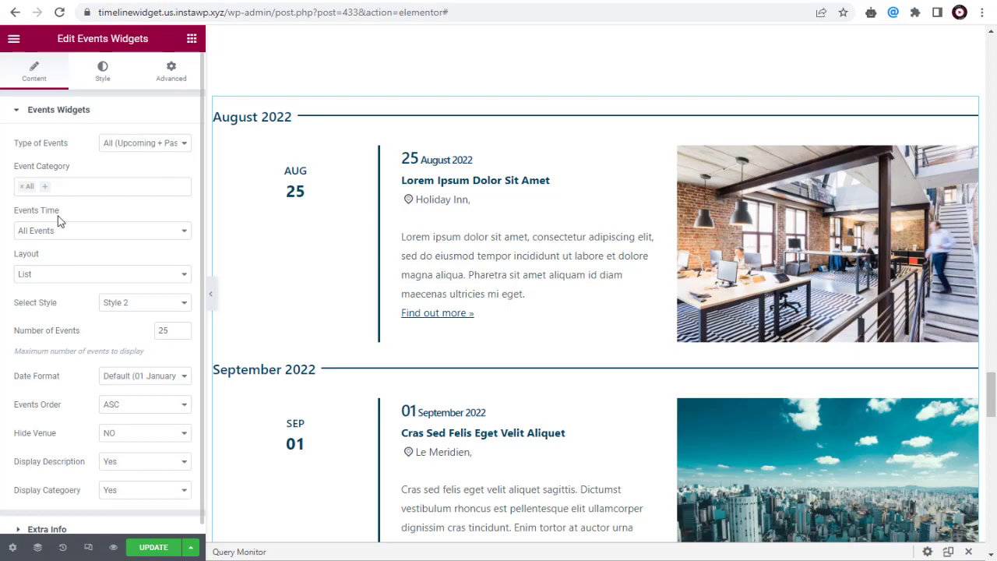
pyautogui.scroll(-20, 488, 279)
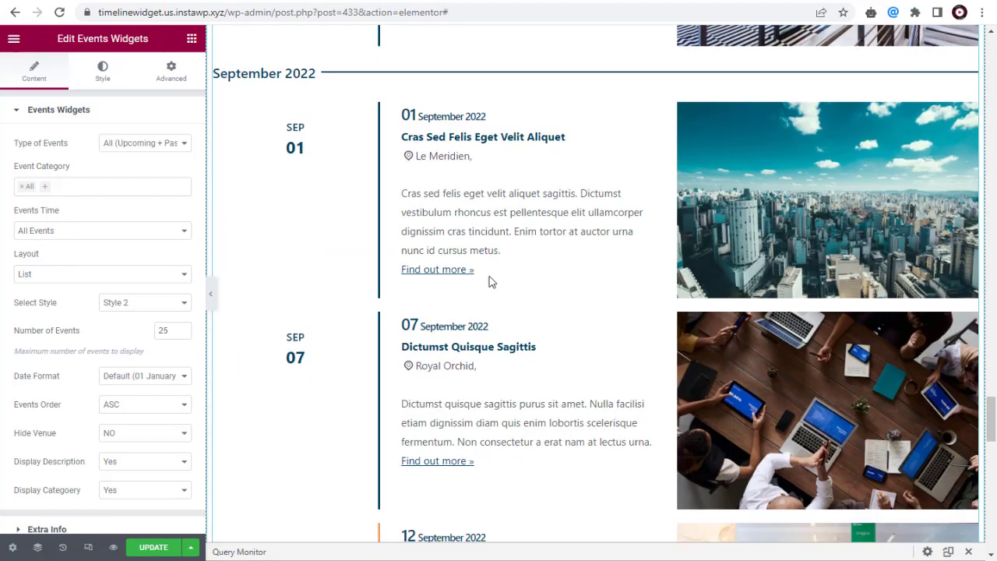
pyautogui.scroll(20, 488, 277)
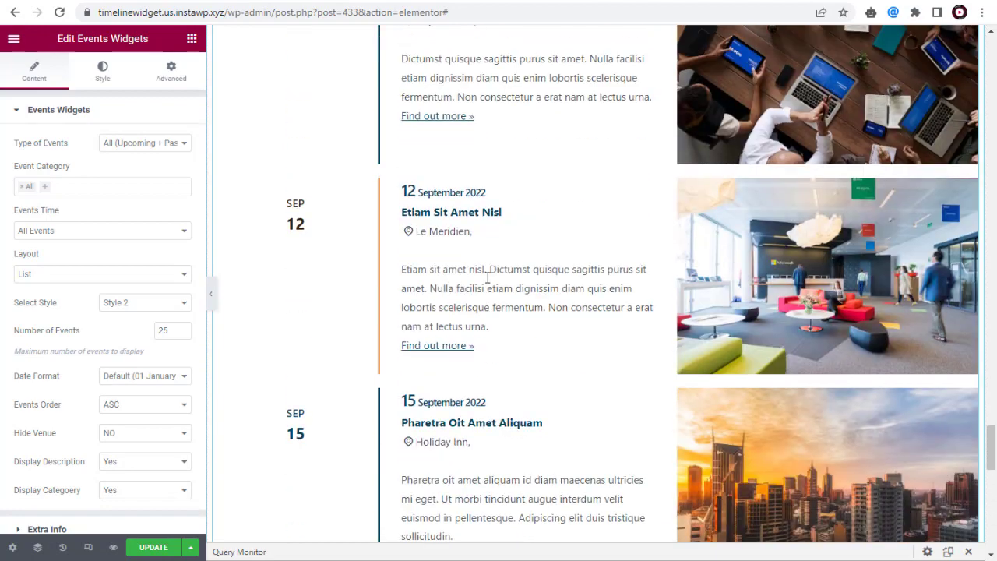
pyautogui.scroll(3, 488, 278)
pyautogui.scroll(-2, 498, 281)
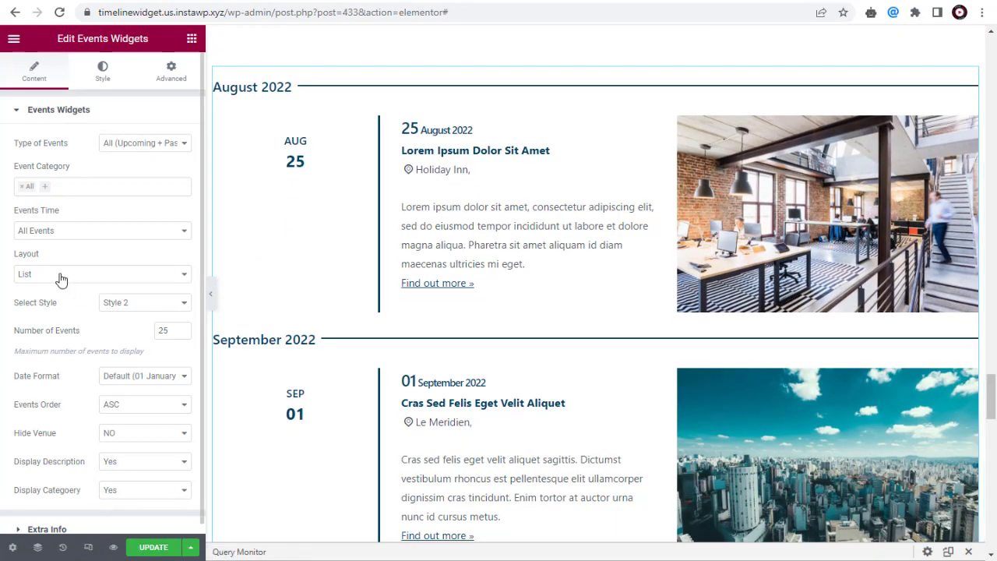
# - Try limiting the widget to events in between a date range, with 2022-08-01 as the start date
pyautogui.click(55, 231)
pyautogui.click(55, 255)
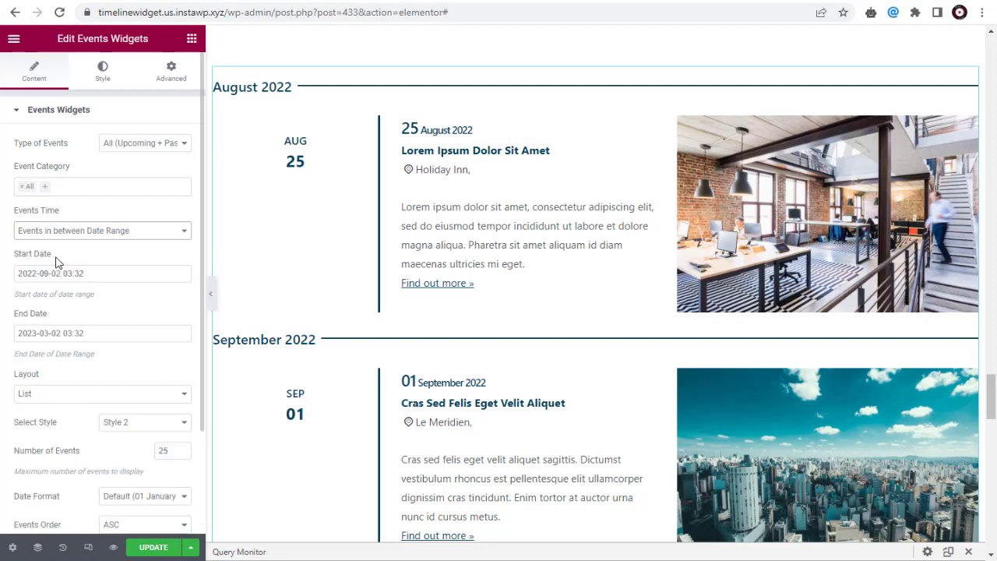
pyautogui.click(50, 274)
pyautogui.click(24, 295)
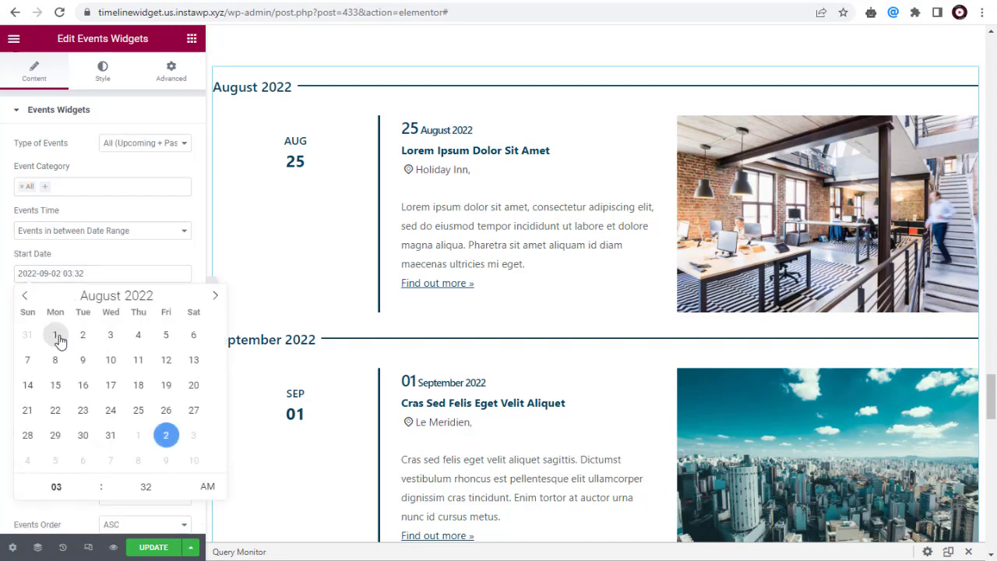
pyautogui.click(55, 335)
# - Set the date range's end date to 2022-08-31 and return Events Time to All Events
pyautogui.click(78, 333)
pyautogui.click(24, 357)
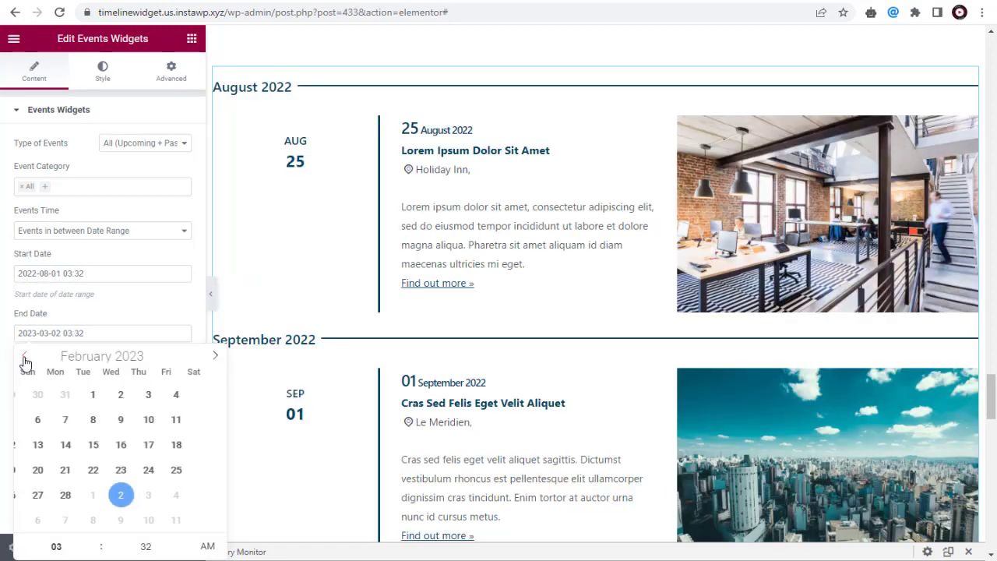
pyautogui.click(24, 357)
pyautogui.click(24, 357)
pyautogui.click(24, 356)
pyautogui.click(25, 357)
pyautogui.click(25, 357)
pyautogui.click(24, 357)
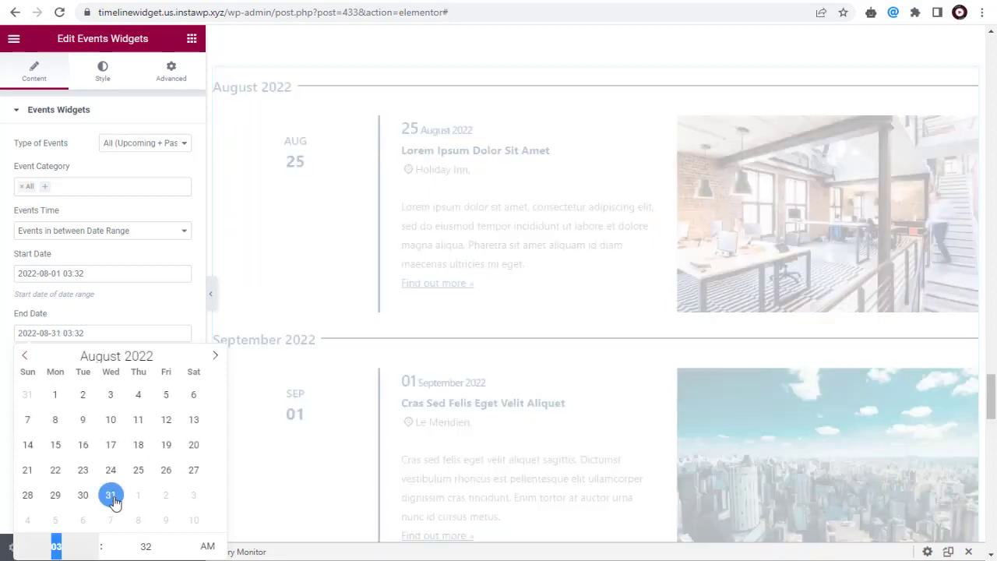
pyautogui.click(115, 310)
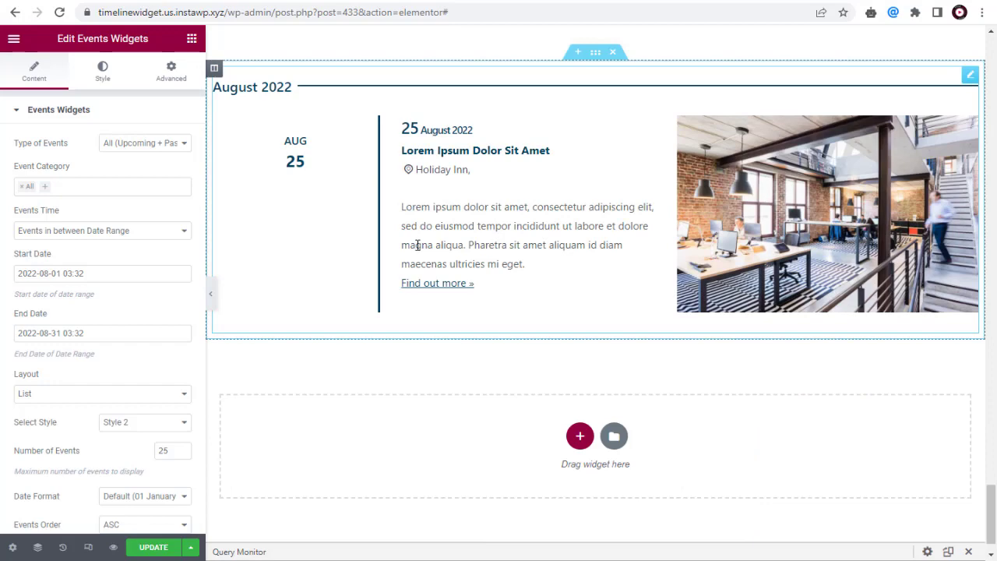
pyautogui.click(133, 230)
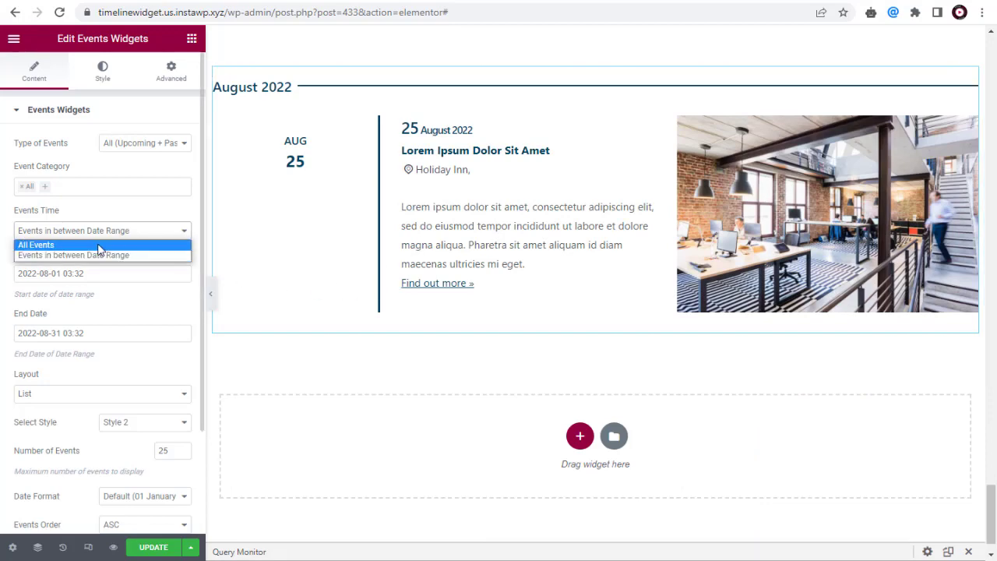
pyautogui.click(134, 244)
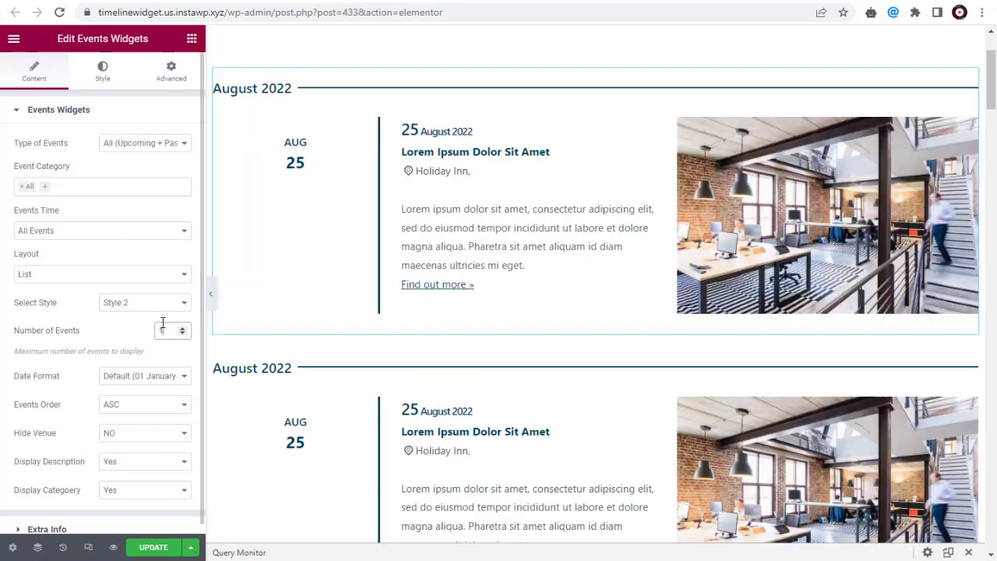
# - Set the number of events to 15 and check the list down to its last event
pyautogui.scroll(-15, 306, 301)
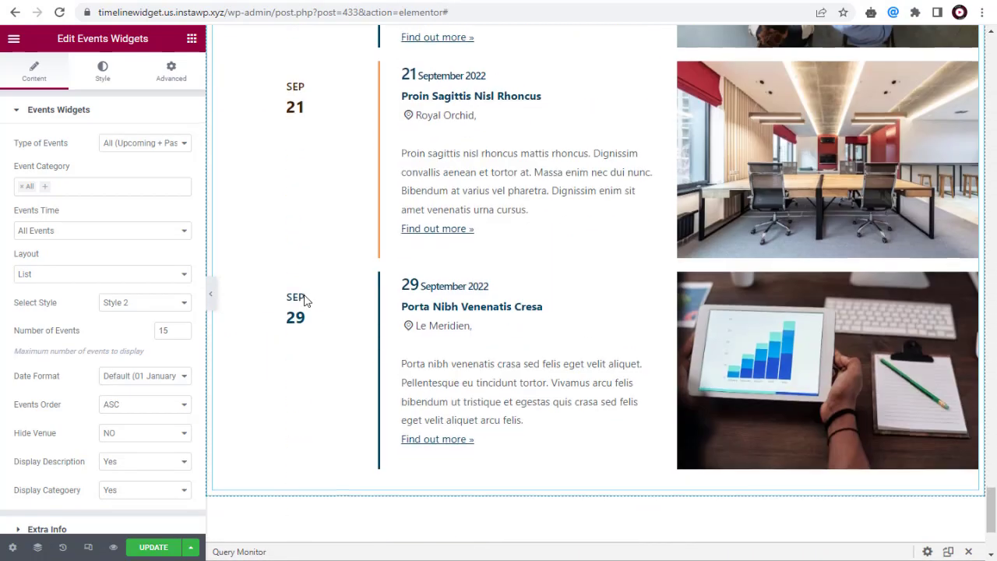
pyautogui.scroll(7, 305, 302)
pyautogui.scroll(8, 306, 302)
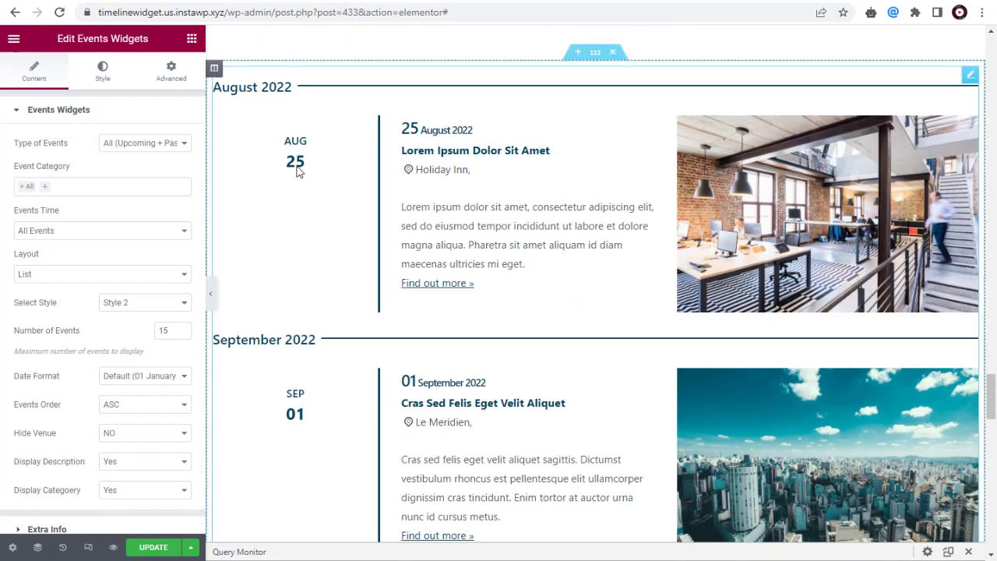
# - Try the Md,Y date format for the events and set the date format to Fd,Y
pyautogui.click(165, 377)
pyautogui.click(145, 400)
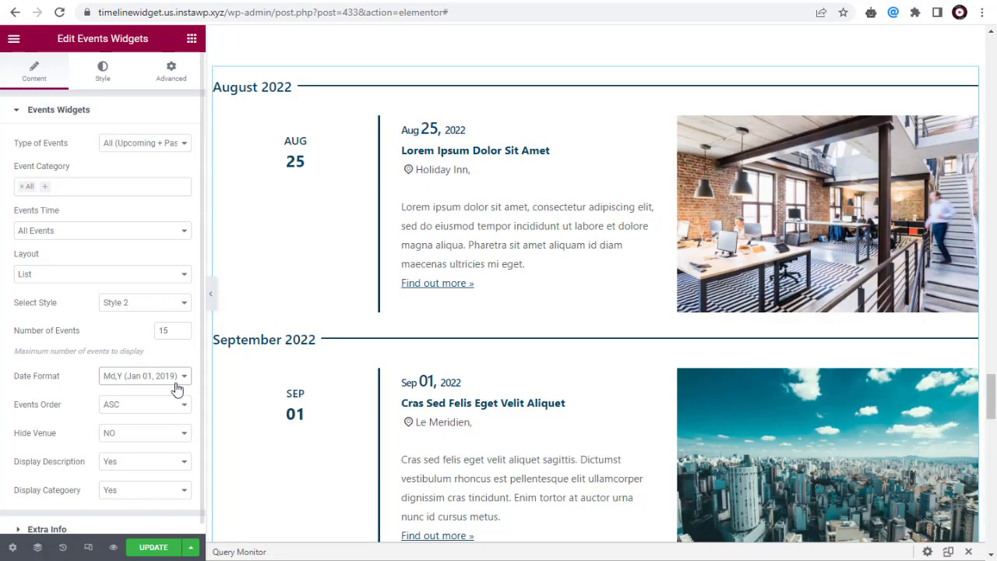
pyautogui.click(178, 380)
pyautogui.click(173, 412)
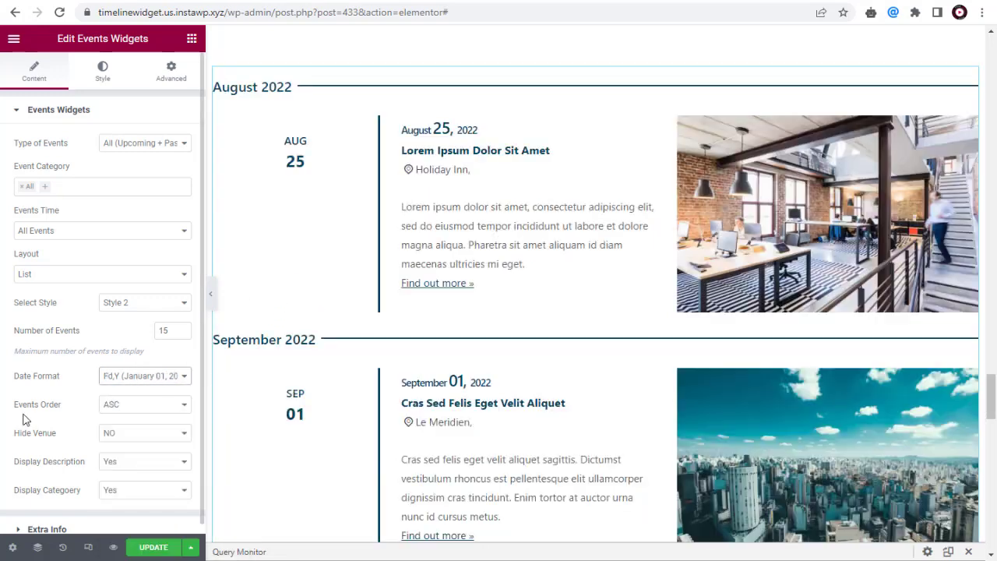
# - Try the DESC events order and return the order to ASC
pyautogui.click(151, 413)
pyautogui.click(145, 430)
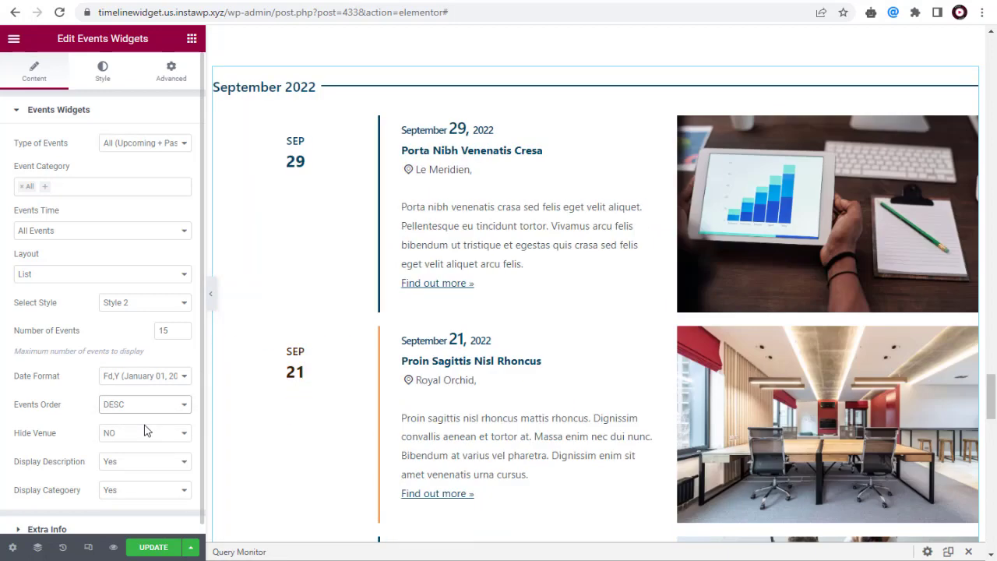
pyautogui.click(146, 411)
pyautogui.click(141, 421)
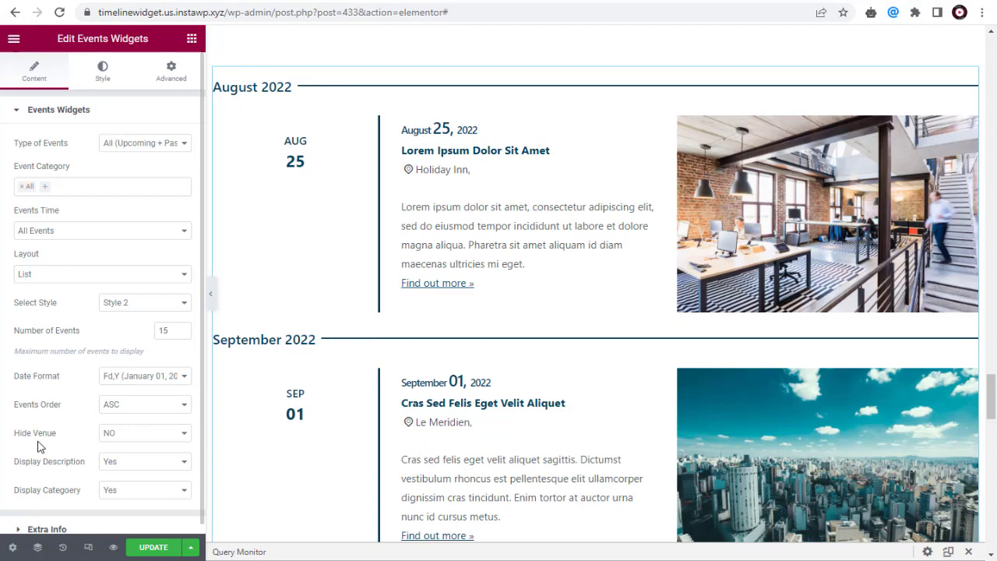
# - Try hiding the venue in the event list and set Hide Venue back to NO
pyautogui.click(148, 433)
pyautogui.click(127, 460)
pyautogui.click(141, 435)
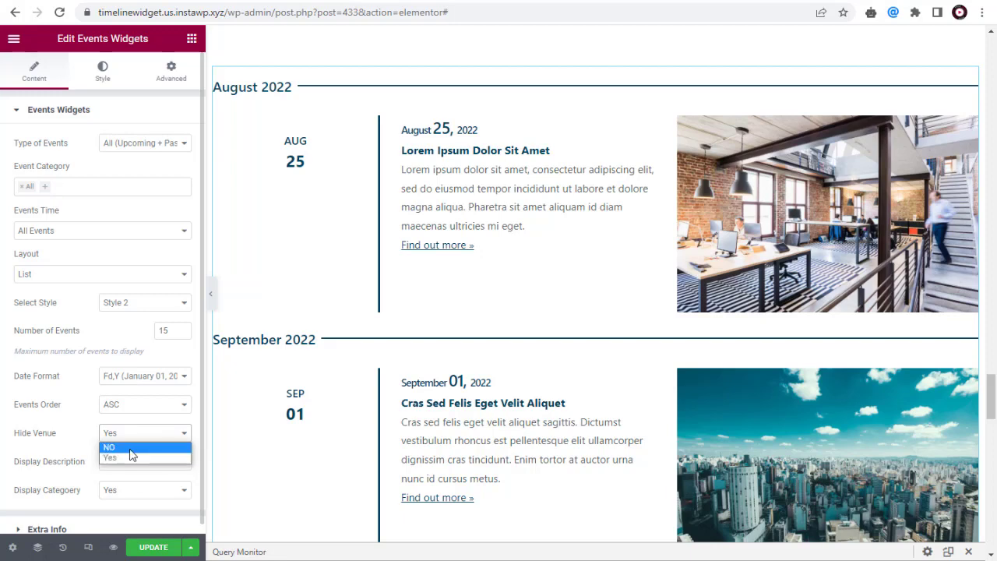
pyautogui.click(130, 449)
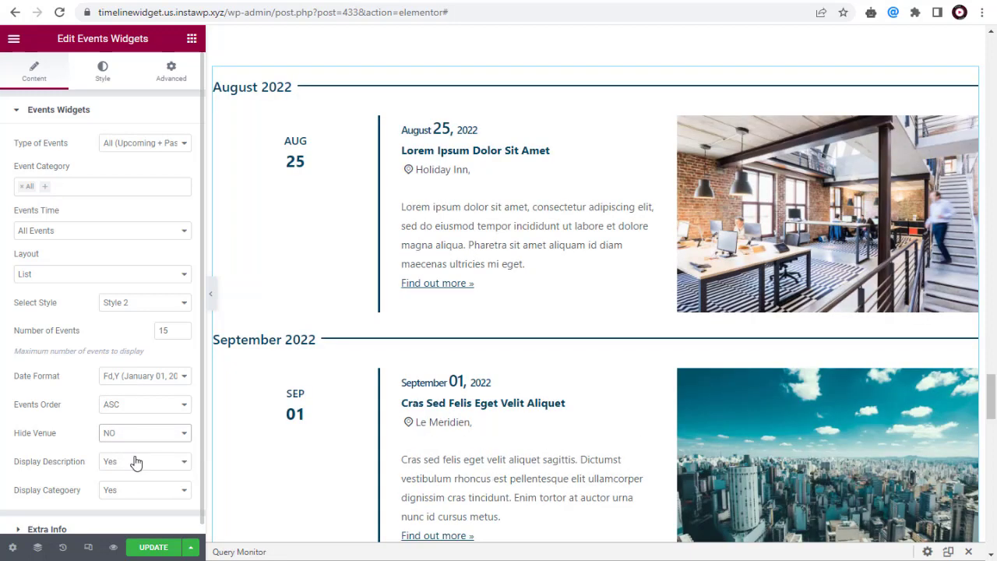
# - Try turning off the event descriptions and set Display Description back to Yes
pyautogui.click(137, 464)
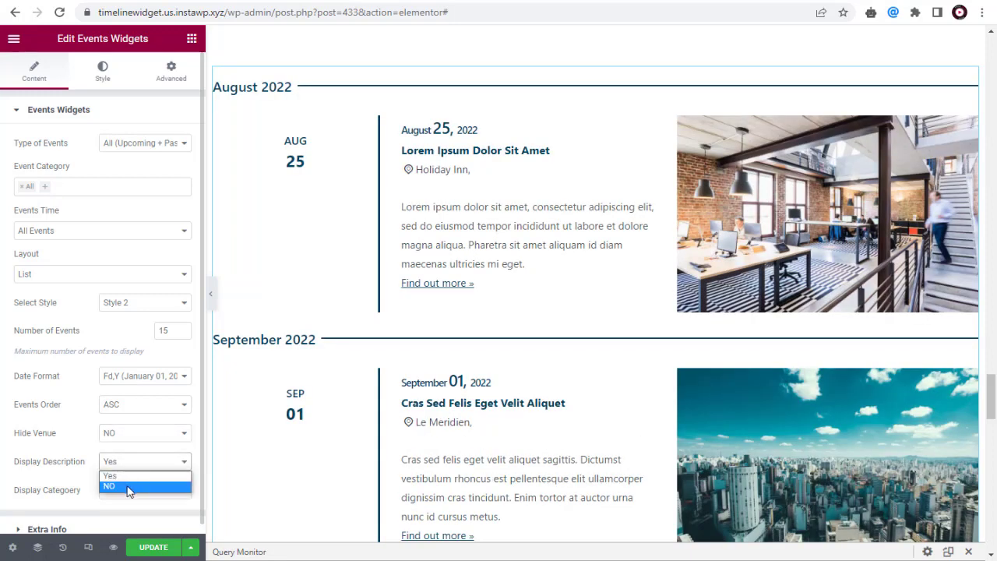
pyautogui.click(128, 490)
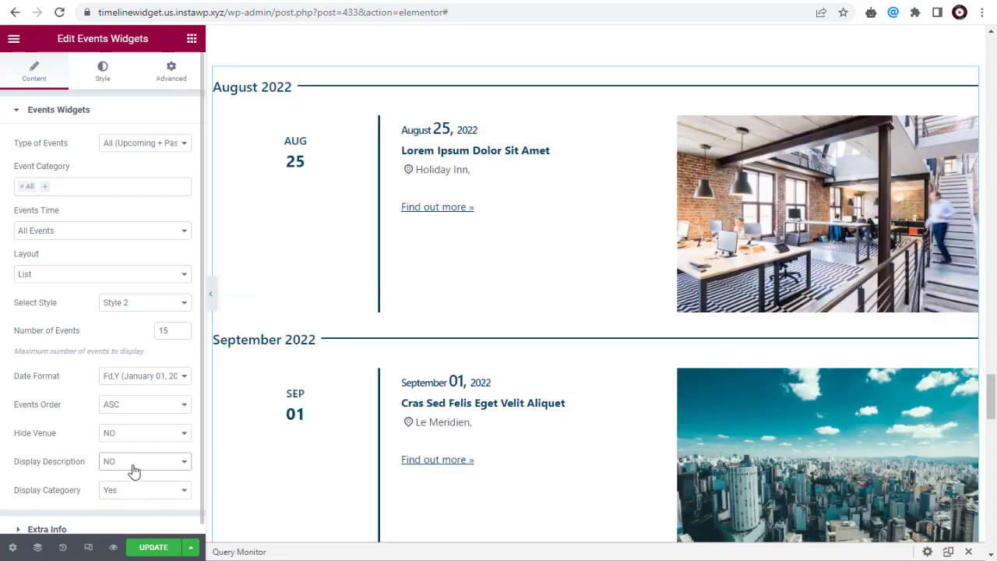
pyautogui.click(132, 466)
pyautogui.click(122, 478)
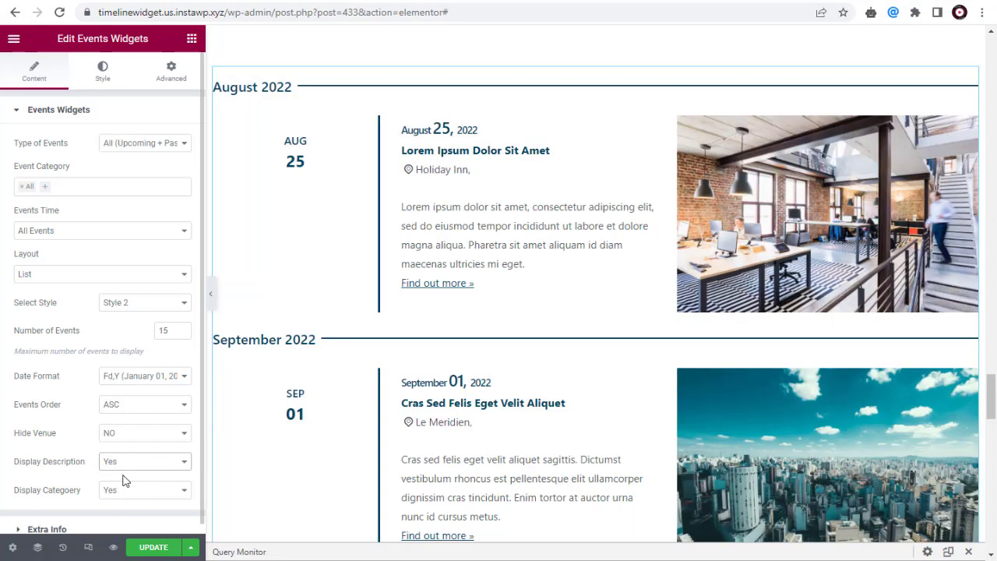
# - Try turning off the event categories and set the category display back to Yes
pyautogui.click(164, 495)
pyautogui.click(134, 517)
pyautogui.click(148, 493)
pyautogui.click(134, 506)
# - View the widget's Extra Info section and reopen the Events Widgets settings
pyautogui.click(39, 520)
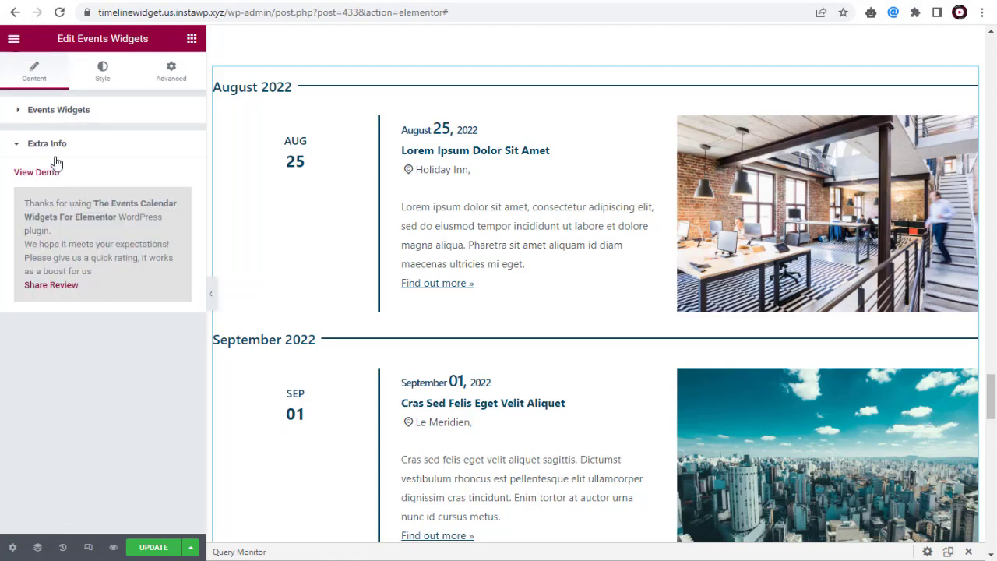
pyautogui.click(18, 150)
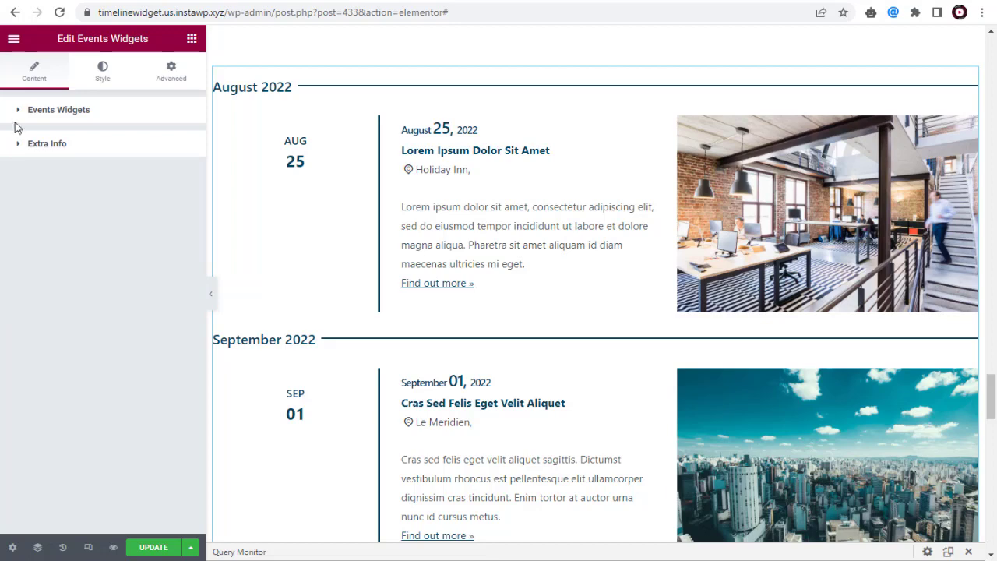
pyautogui.click(16, 123)
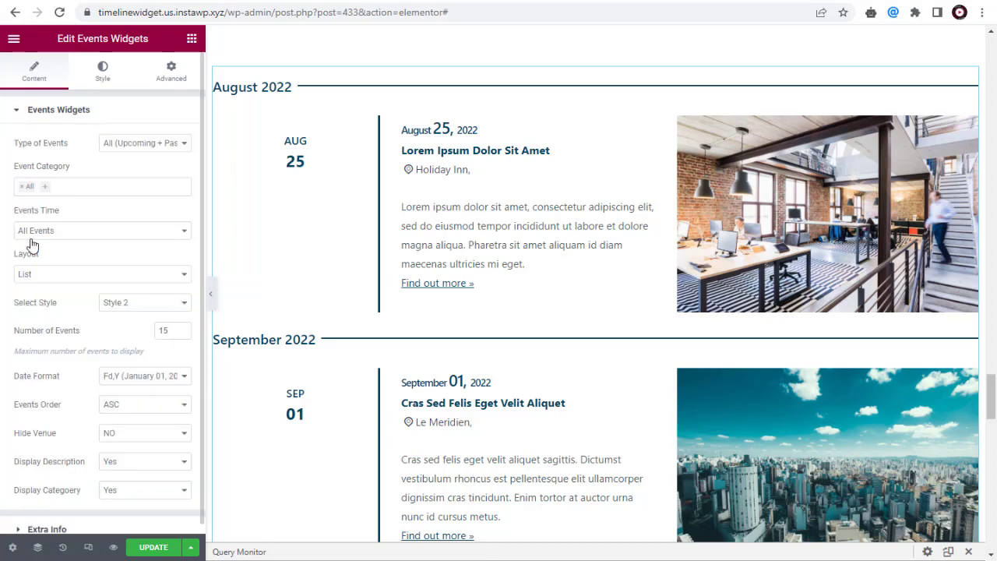